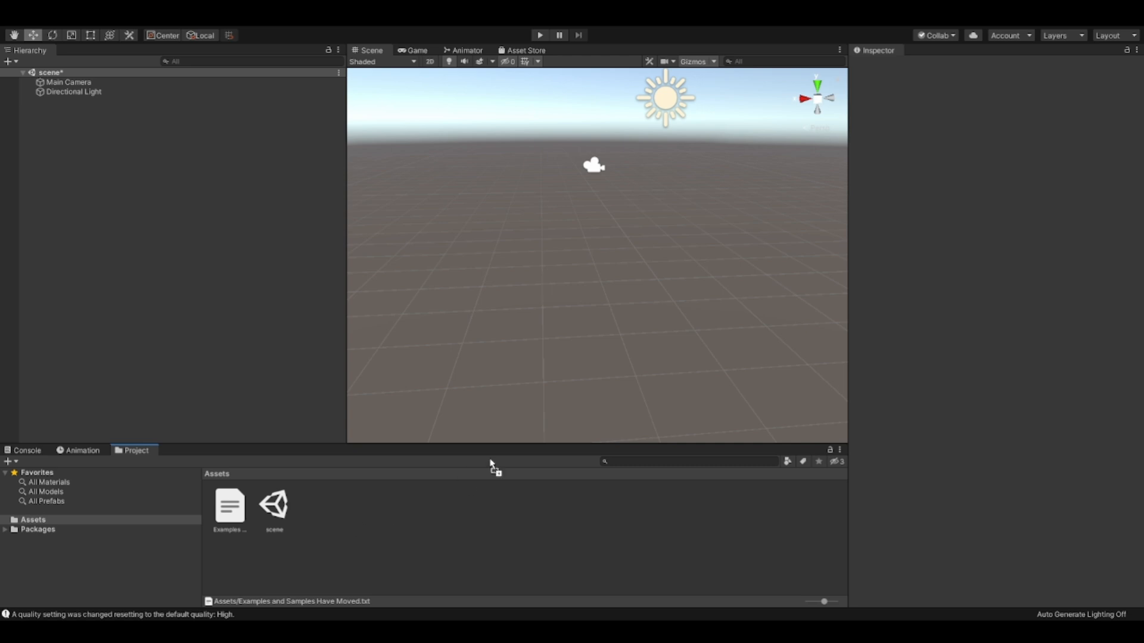
Step: Place the freddy with flat textures model from the project assets into the scene
{"action": "left_click", "coordinate": [275, 511]}
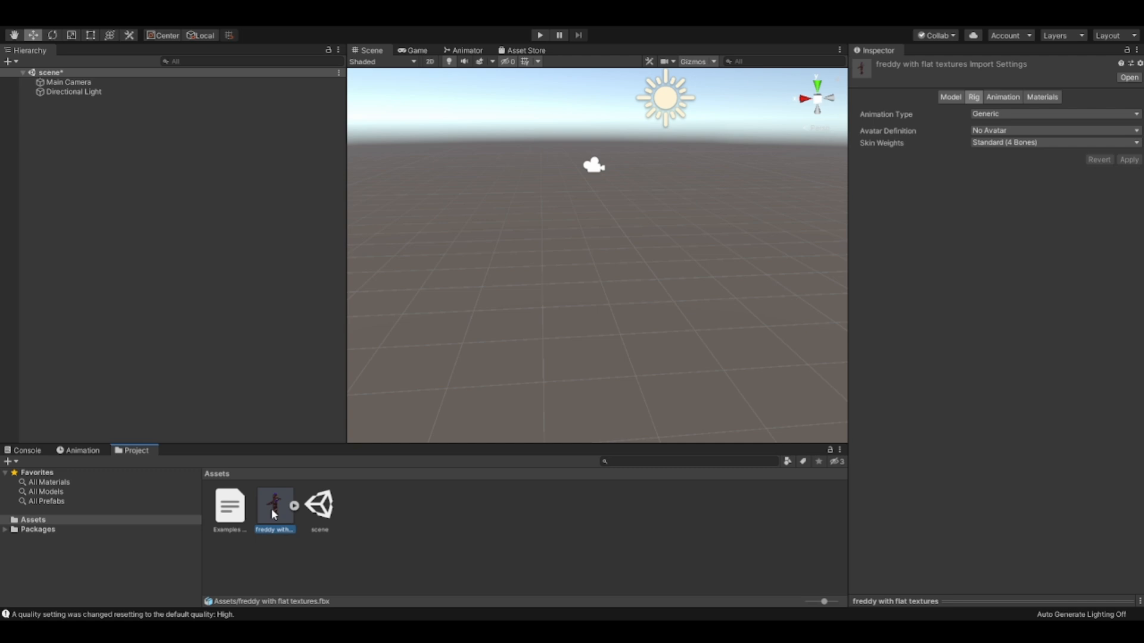
{"action": "left_click_drag", "start_coordinate": [270, 509], "coordinate": [156, 276]}
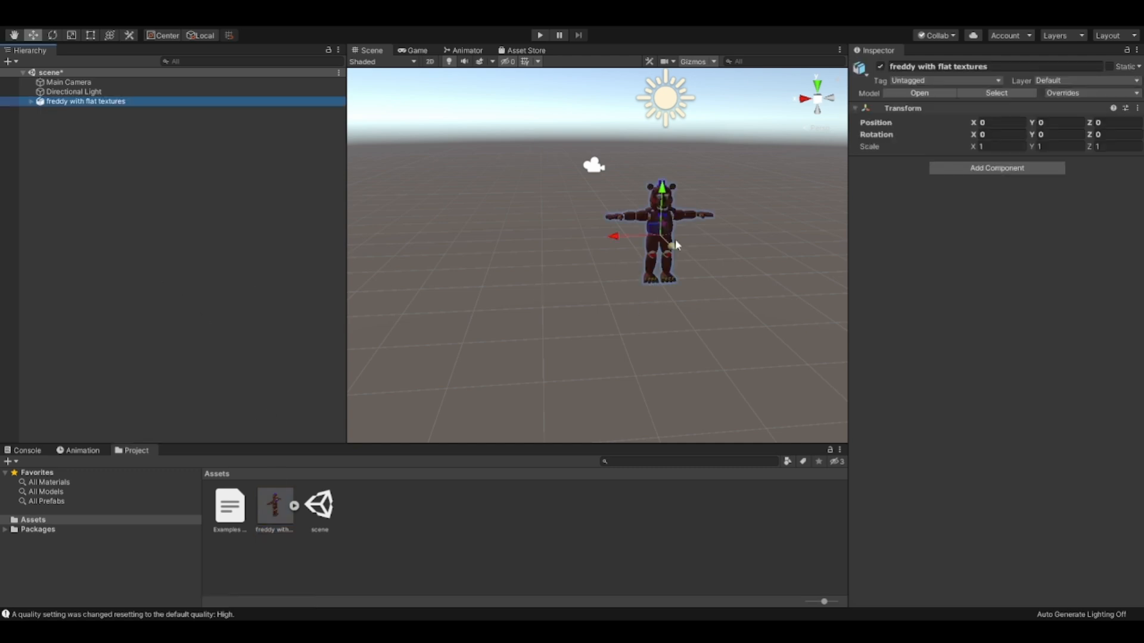
Step: Examine the placed freddy model up close and from the front in the scene
{"action": "middle_click_drag", "start_coordinate": [673, 249], "coordinate": [608, 228]}
{"action": "scroll", "coordinate": [605, 231], "scroll_direction": "up", "scroll_amount": 10}
{"action": "right_click_drag", "start_coordinate": [605, 231], "coordinate": [593, 162]}
{"action": "middle_click_drag", "start_coordinate": [593, 163], "coordinate": [609, 262]}
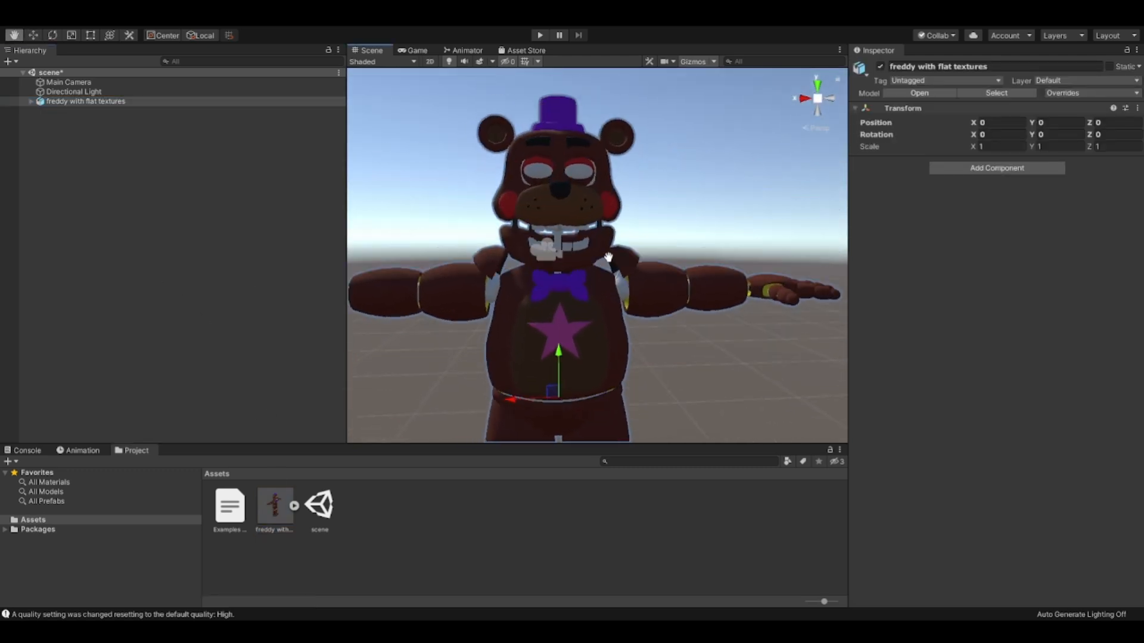
{"action": "scroll", "coordinate": [608, 262], "scroll_direction": "down", "scroll_amount": 5}
{"action": "right_click_drag", "start_coordinate": [609, 266], "coordinate": [620, 301]}
{"action": "scroll", "coordinate": [620, 302], "scroll_direction": "down", "scroll_amount": 3}
{"action": "scroll", "coordinate": [617, 293], "scroll_direction": "up", "scroll_amount": 6}
{"action": "middle_click_drag", "start_coordinate": [616, 291], "coordinate": [625, 296]}
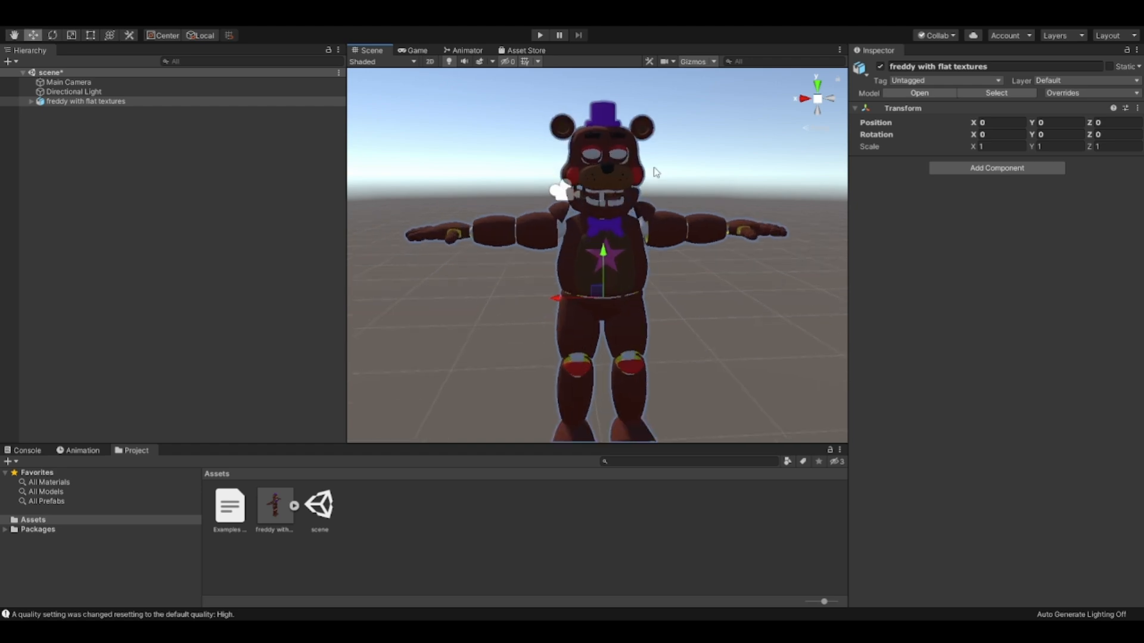
Step: Review the meshes and materials contained in the freddy with flat textures asset
{"action": "left_click", "coordinate": [273, 505]}
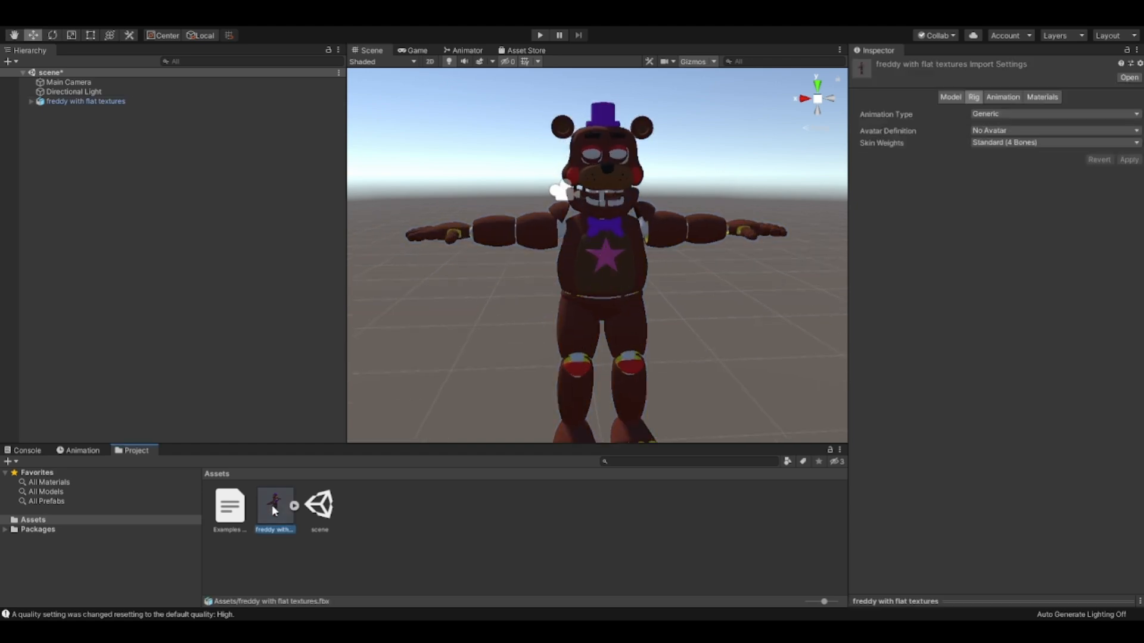
{"action": "left_click", "coordinate": [298, 506]}
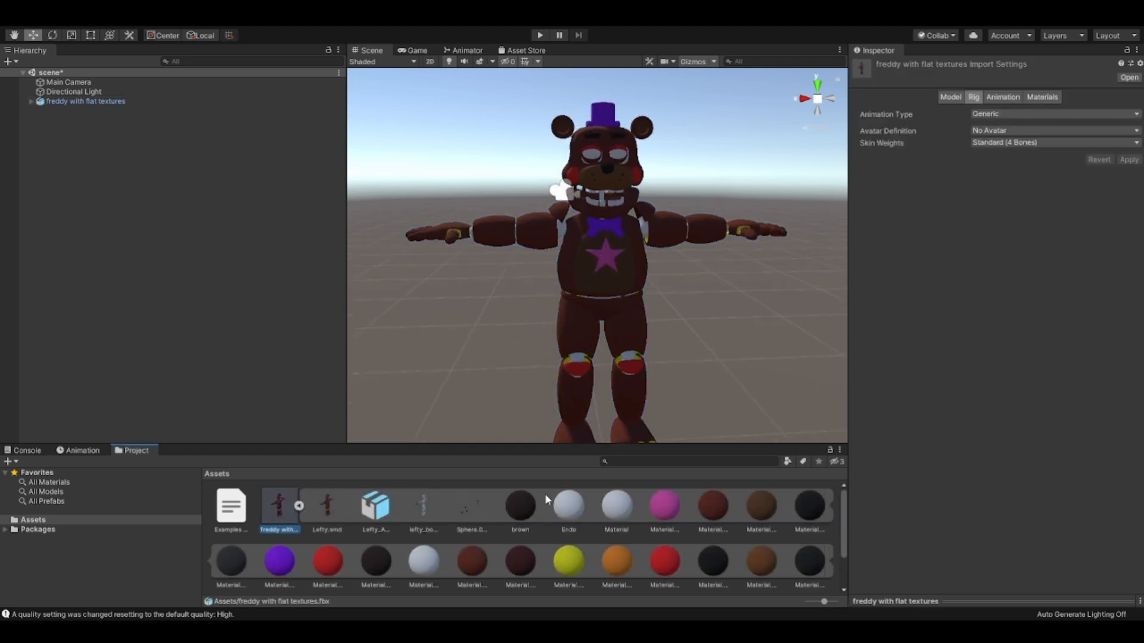
{"action": "scroll", "coordinate": [597, 518], "scroll_direction": "down", "scroll_amount": 3}
{"action": "scroll", "coordinate": [352, 544], "scroll_direction": "up", "scroll_amount": 3}
{"action": "scroll", "coordinate": [516, 509], "scroll_direction": "down", "scroll_amount": 3}
{"action": "scroll", "coordinate": [553, 510], "scroll_direction": "up", "scroll_amount": 3}
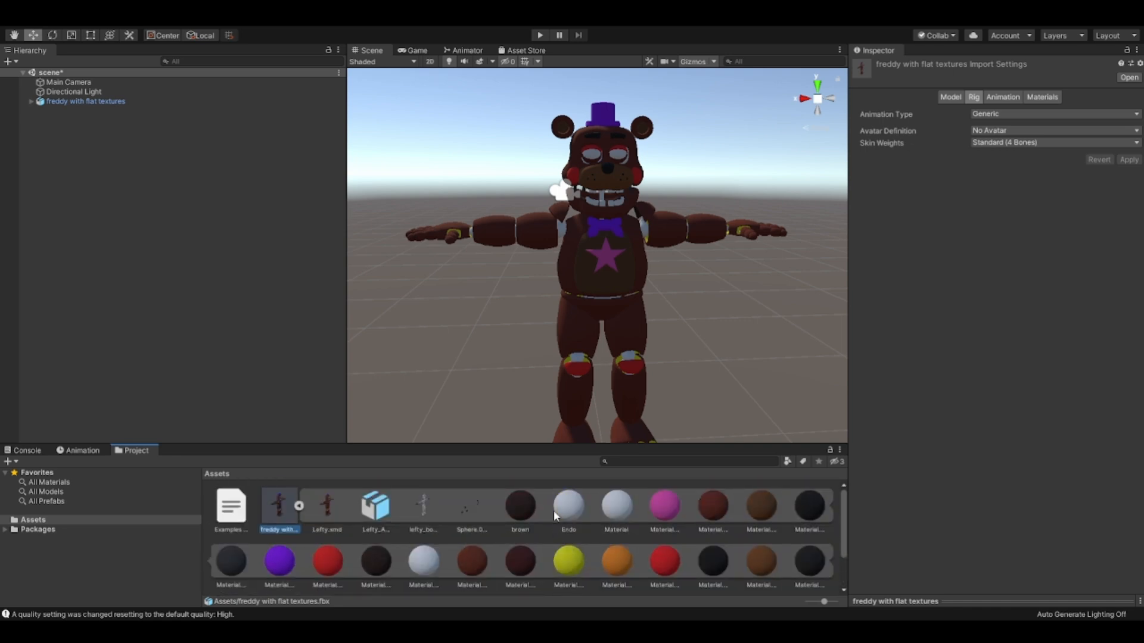
{"action": "left_click", "coordinate": [298, 506]}
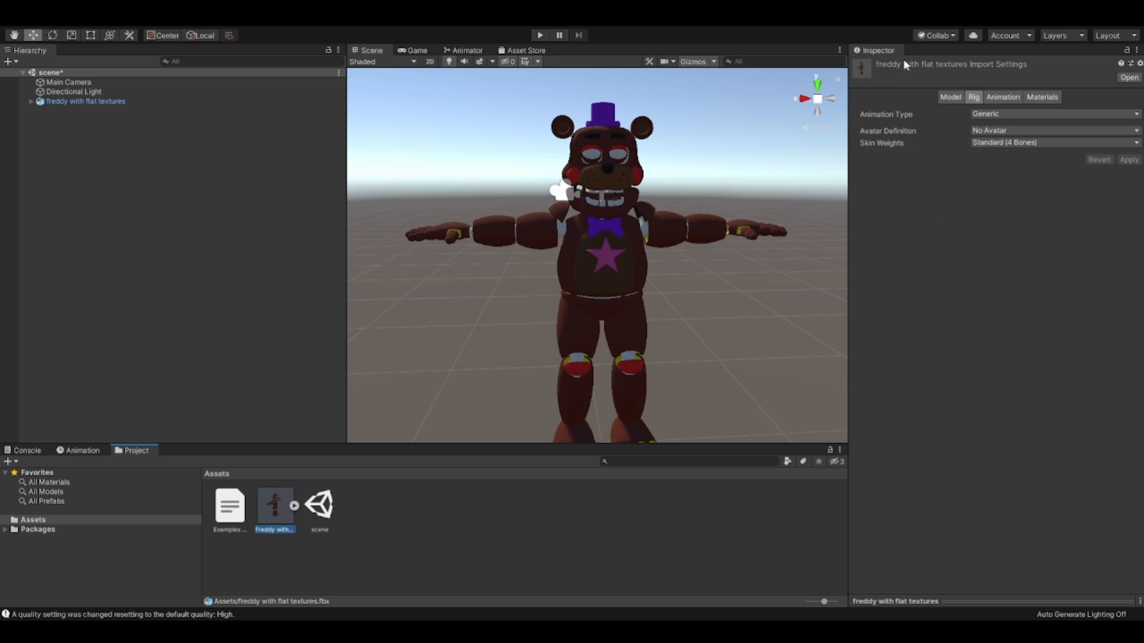
Step: Set the freddy model's rig to Humanoid, open its avatar bone configuration and inspect the torso skeleton
{"action": "left_click", "coordinate": [1002, 166]}
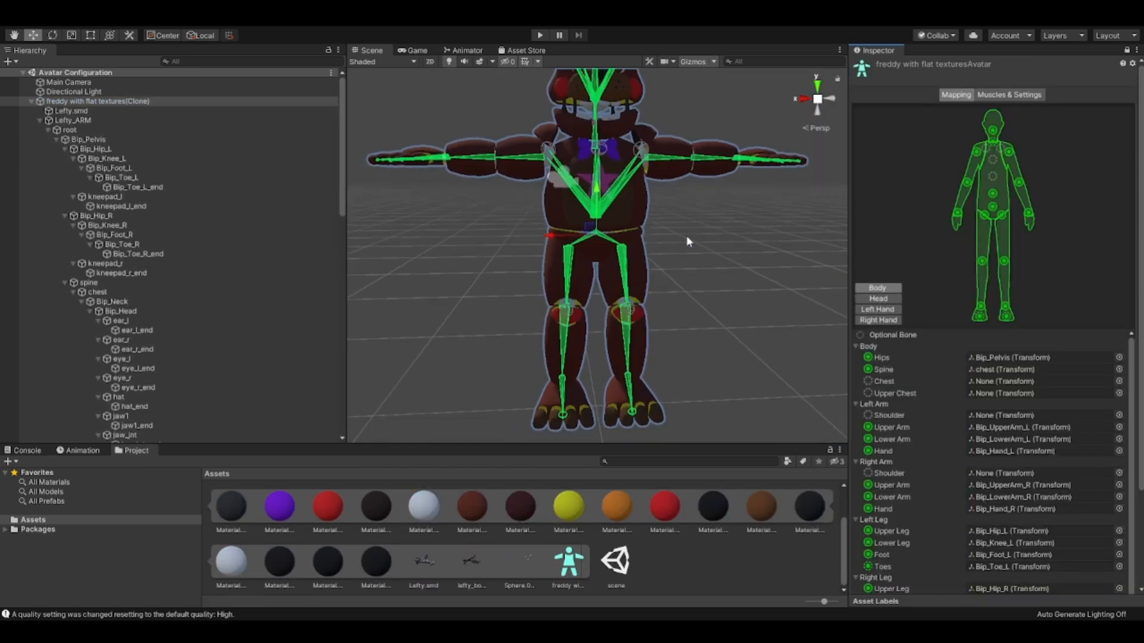
{"action": "middle_click_drag", "start_coordinate": [639, 215], "coordinate": [631, 258]}
{"action": "right_click_drag", "start_coordinate": [631, 258], "coordinate": [679, 265]}
{"action": "middle_click_drag", "start_coordinate": [679, 266], "coordinate": [777, 275]}
{"action": "right_click_drag", "start_coordinate": [662, 256], "coordinate": [790, 246]}
{"action": "middle_click_drag", "start_coordinate": [608, 252], "coordinate": [762, 205]}
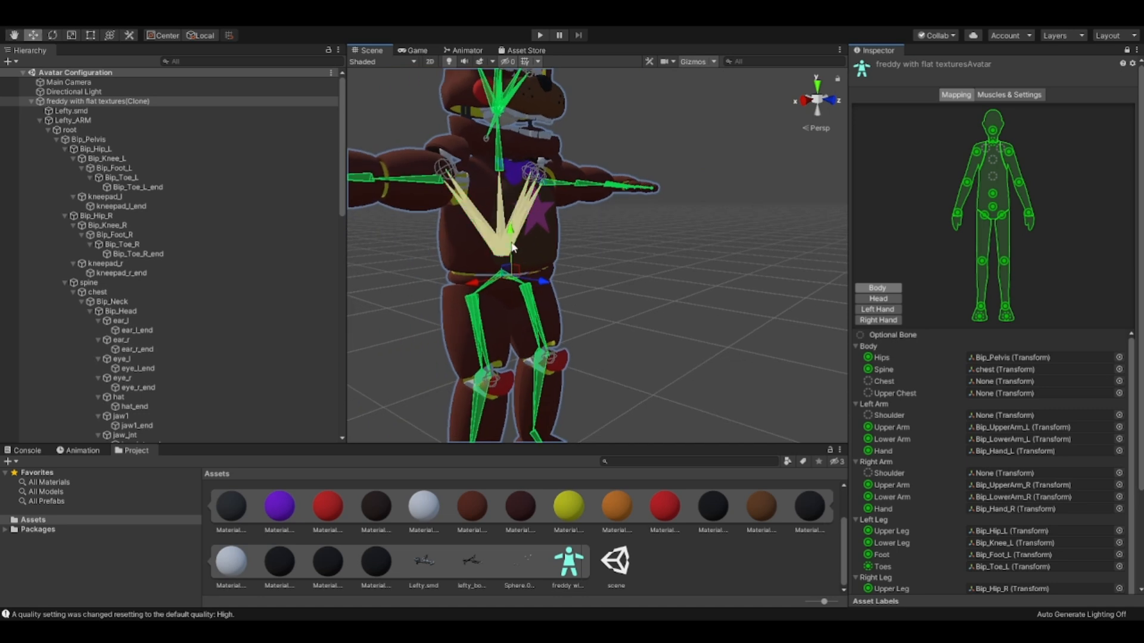
Step: Map the spine bone to the avatar's Spine slot and the chest bone to the Chest slot
{"action": "left_click", "coordinate": [502, 251]}
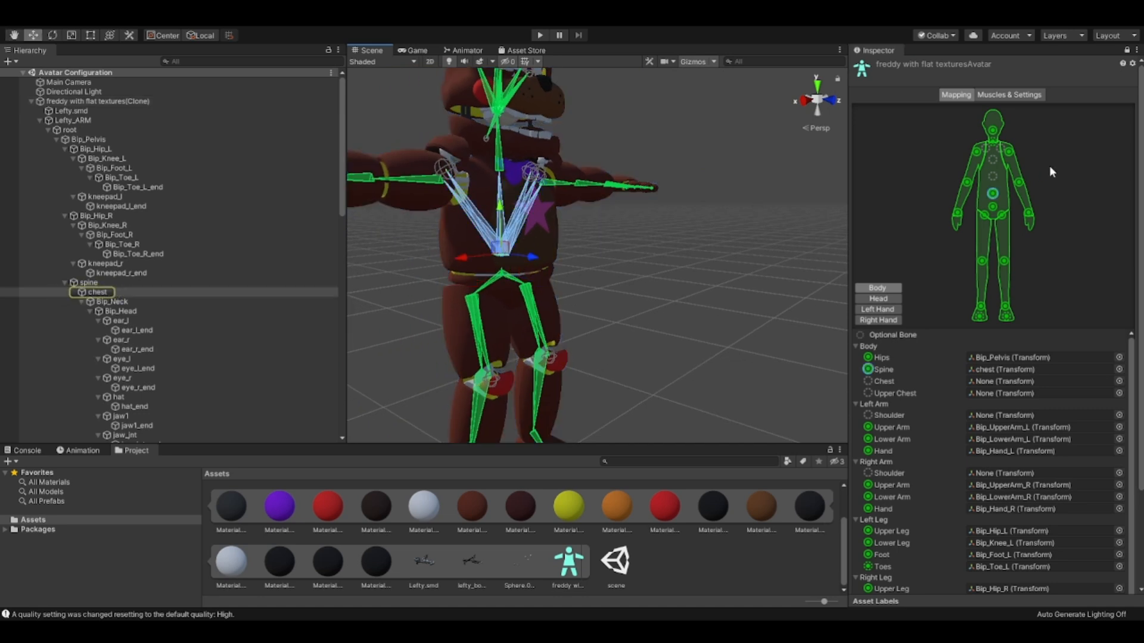
{"action": "left_click", "coordinate": [993, 194]}
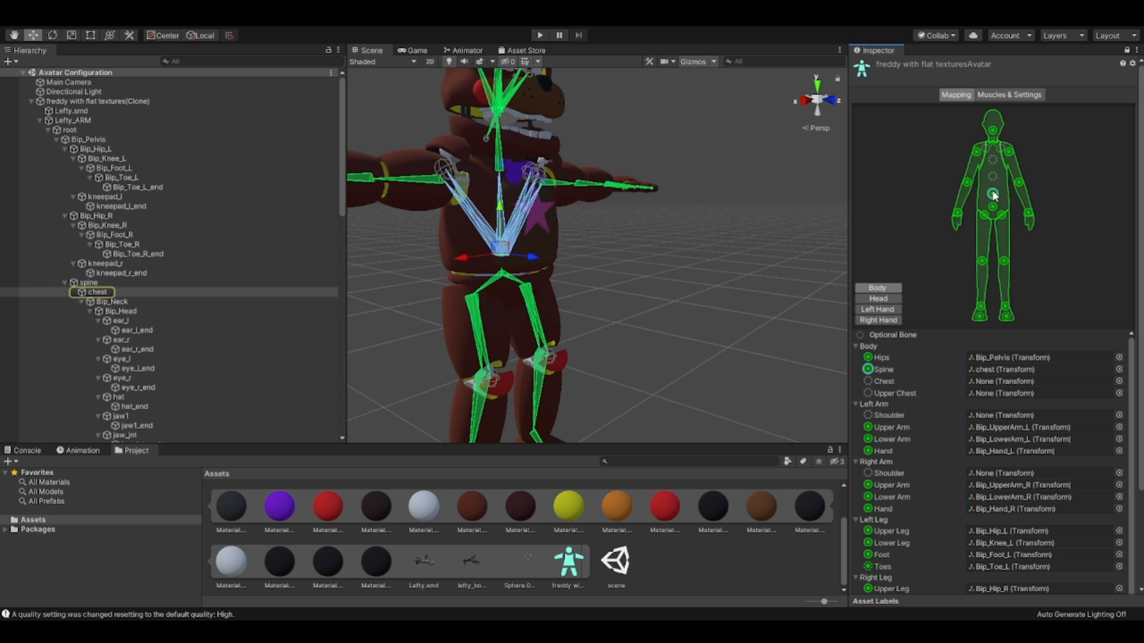
{"action": "left_click", "coordinate": [105, 293]}
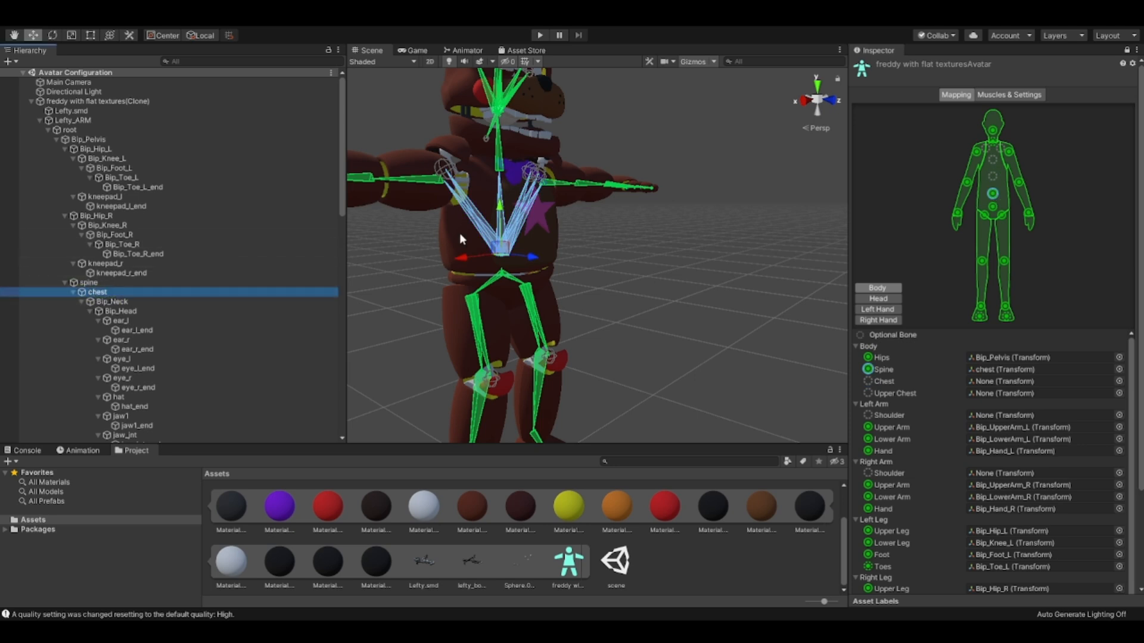
{"action": "left_click", "coordinate": [94, 284]}
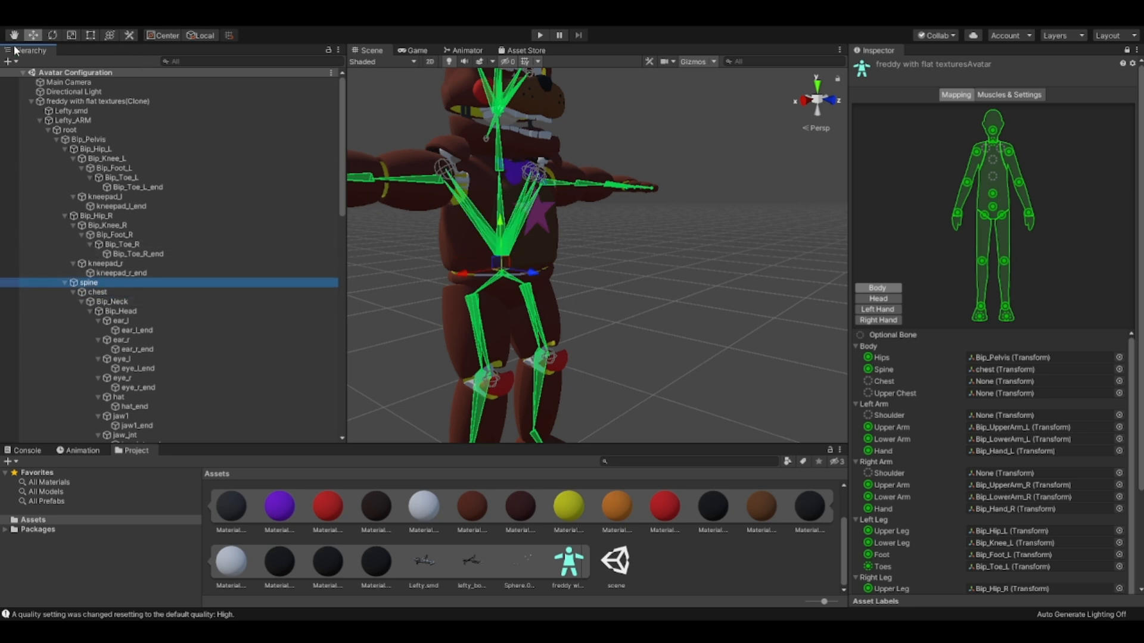
{"action": "left_click_drag", "start_coordinate": [97, 284], "coordinate": [998, 199]}
{"action": "left_click", "coordinate": [99, 293]}
{"action": "left_click_drag", "start_coordinate": [95, 296], "coordinate": [992, 182]}
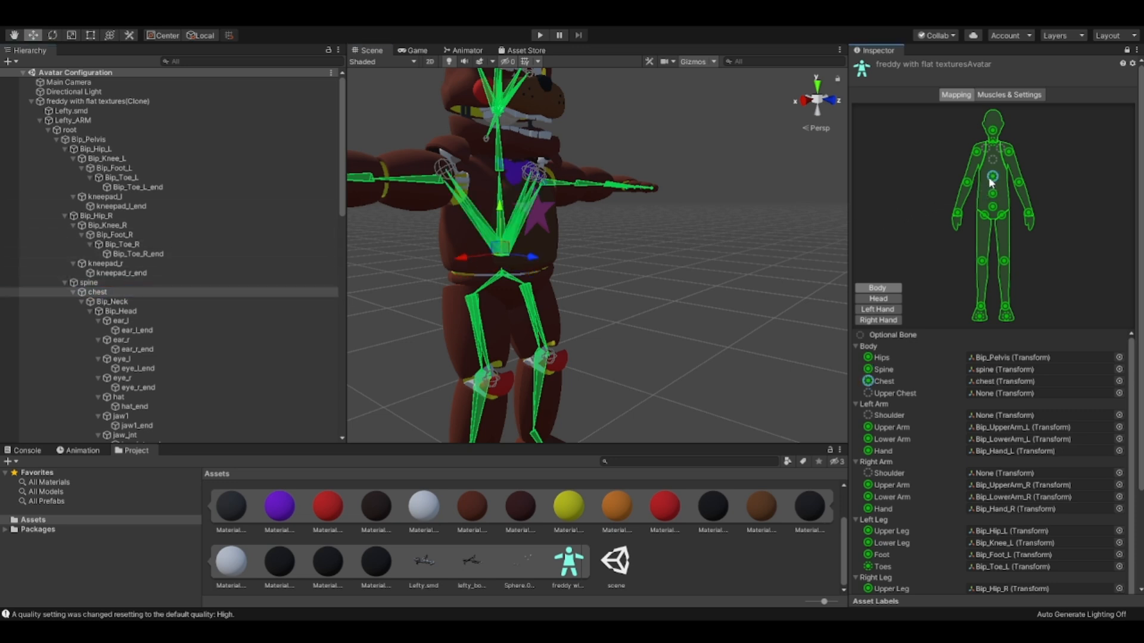
Step: Assign the sh R bone to the Right Arm Shoulder slot of the avatar mapping
{"action": "left_click", "coordinate": [987, 150]}
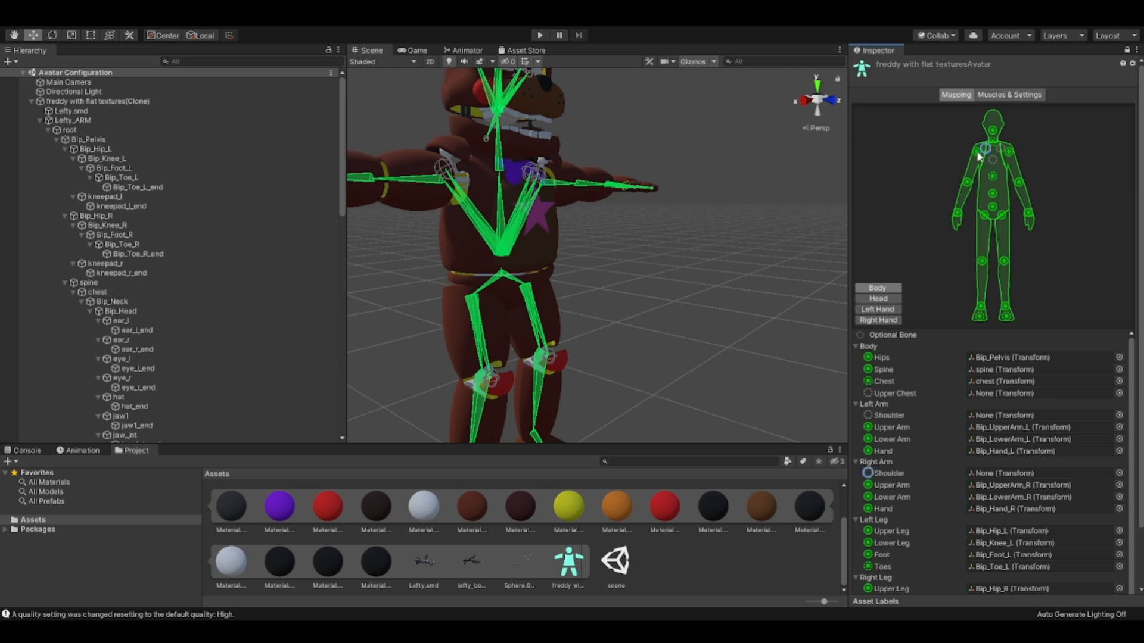
{"action": "left_click", "coordinate": [978, 153]}
{"action": "left_click", "coordinate": [111, 323]}
{"action": "left_click_drag", "start_coordinate": [106, 323], "coordinate": [986, 153]}
Step: Assign the sh L bone to the Left Arm Shoulder slot of the avatar mapping
{"action": "left_click", "coordinate": [1009, 153]}
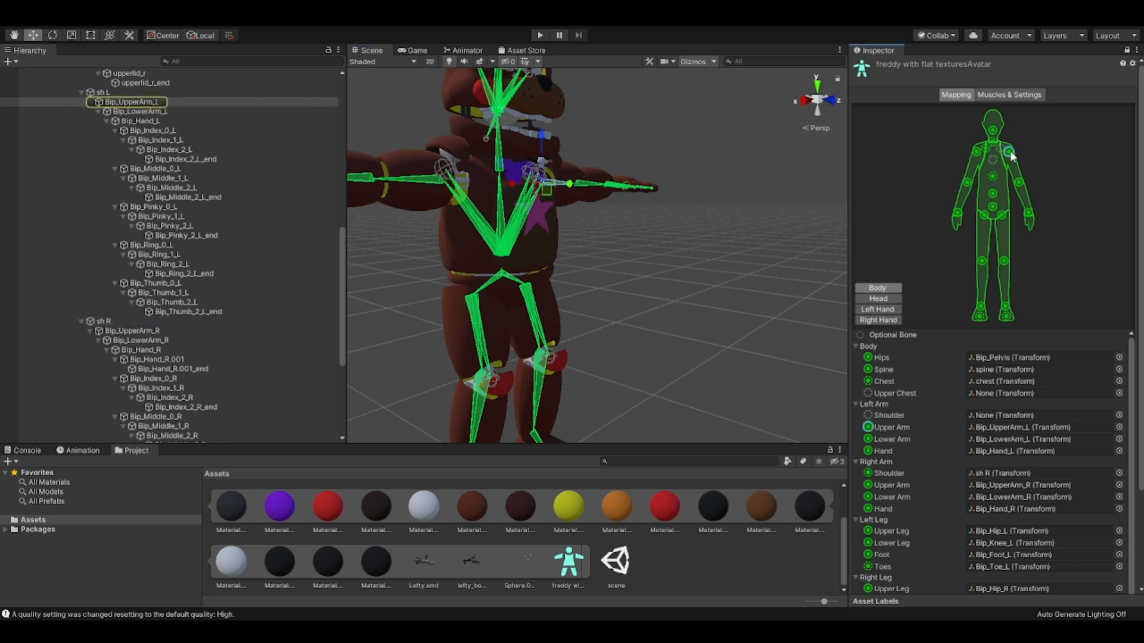
{"action": "scroll", "coordinate": [124, 149], "scroll_direction": "up", "scroll_amount": 3}
{"action": "left_click", "coordinate": [103, 163]}
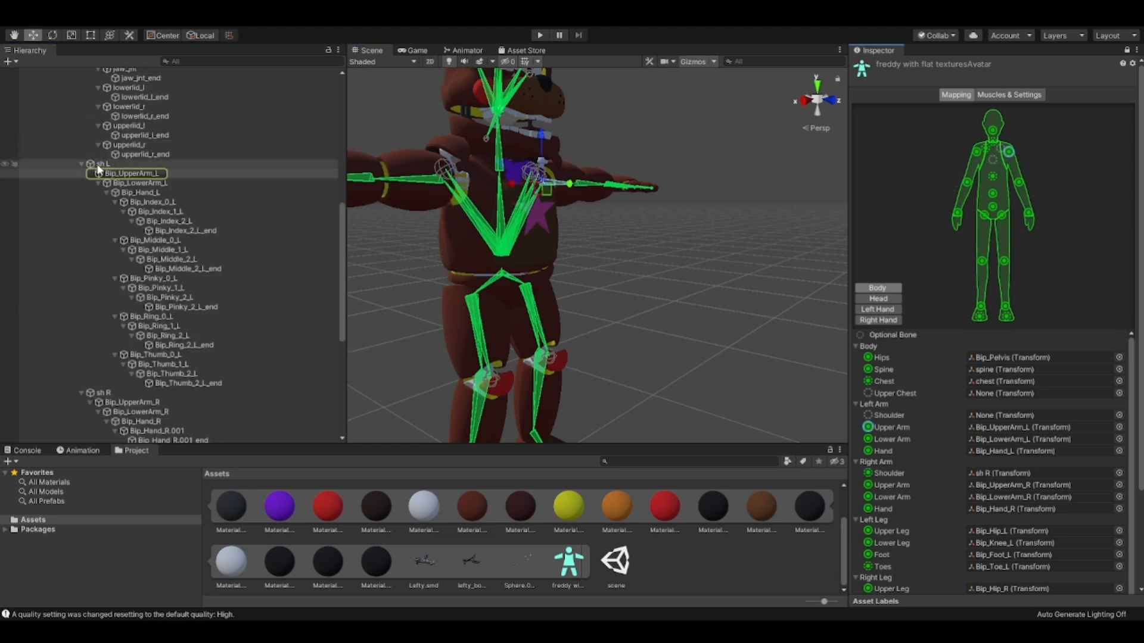
{"action": "left_click_drag", "start_coordinate": [101, 163], "coordinate": [1007, 152]}
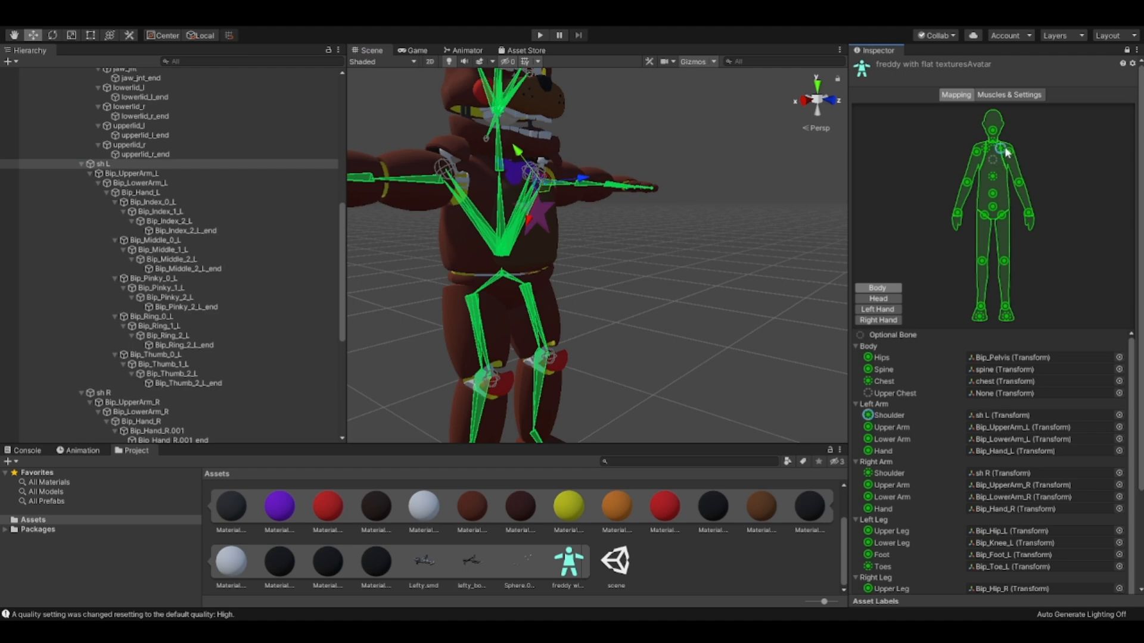
Step: Inspect the mapped skeleton from several angles, covering the arms, torso, legs and feet
{"action": "right_click_drag", "start_coordinate": [720, 181], "coordinate": [566, 188]}
{"action": "middle_click_drag", "start_coordinate": [735, 195], "coordinate": [477, 244]}
{"action": "scroll", "coordinate": [560, 240], "scroll_direction": "up", "scroll_amount": 5}
{"action": "middle_click_drag", "start_coordinate": [561, 241], "coordinate": [561, 252]}
{"action": "scroll", "coordinate": [566, 255], "scroll_direction": "down", "scroll_amount": 7}
{"action": "scroll", "coordinate": [570, 257], "scroll_direction": "up", "scroll_amount": 1}
{"action": "right_click_drag", "start_coordinate": [702, 257], "coordinate": [610, 272]}
{"action": "middle_click_drag", "start_coordinate": [727, 262], "coordinate": [483, 276]}
{"action": "right_click_drag", "start_coordinate": [483, 277], "coordinate": [610, 266]}
{"action": "middle_click_drag", "start_coordinate": [610, 265], "coordinate": [669, 336]}
{"action": "scroll", "coordinate": [616, 316], "scroll_direction": "up", "scroll_amount": 3}
{"action": "middle_click_drag", "start_coordinate": [411, 214], "coordinate": [641, 306]}
{"action": "right_click_drag", "start_coordinate": [641, 306], "coordinate": [816, 232]}
{"action": "middle_click_drag", "start_coordinate": [453, 381], "coordinate": [670, 201]}
{"action": "middle_click_drag", "start_coordinate": [527, 218], "coordinate": [506, 171]}
{"action": "middle_click_drag", "start_coordinate": [590, 310], "coordinate": [592, 206]}
Step: Check which bones are mapped to the toes, hands, head, neck, chest, spine and hips
{"action": "left_click", "coordinate": [631, 324]}
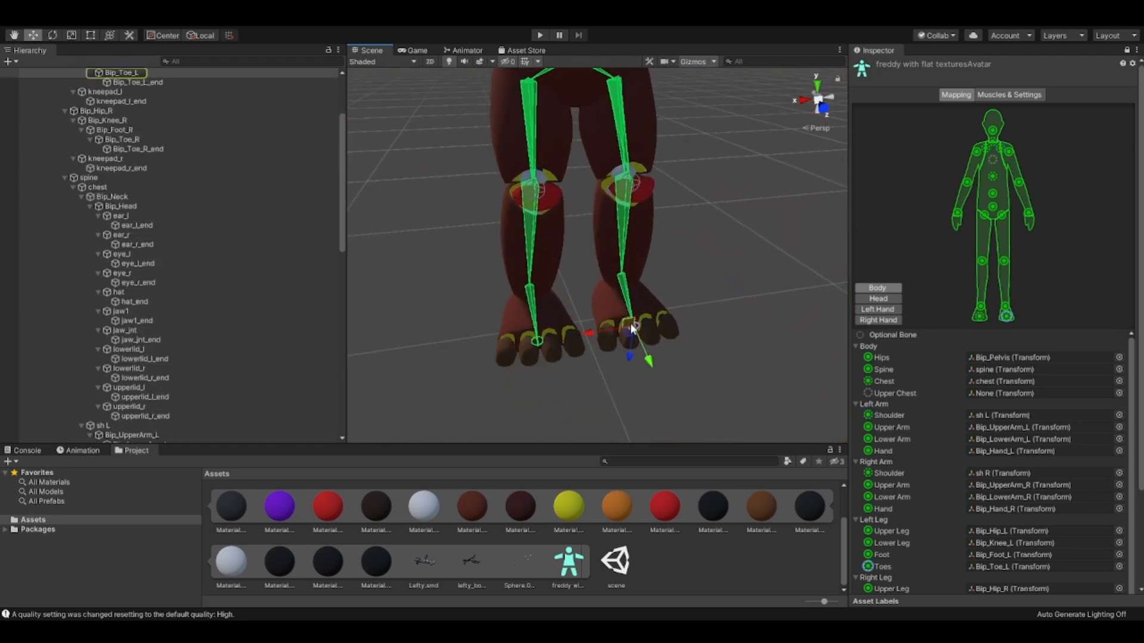
{"action": "left_click", "coordinate": [1006, 317]}
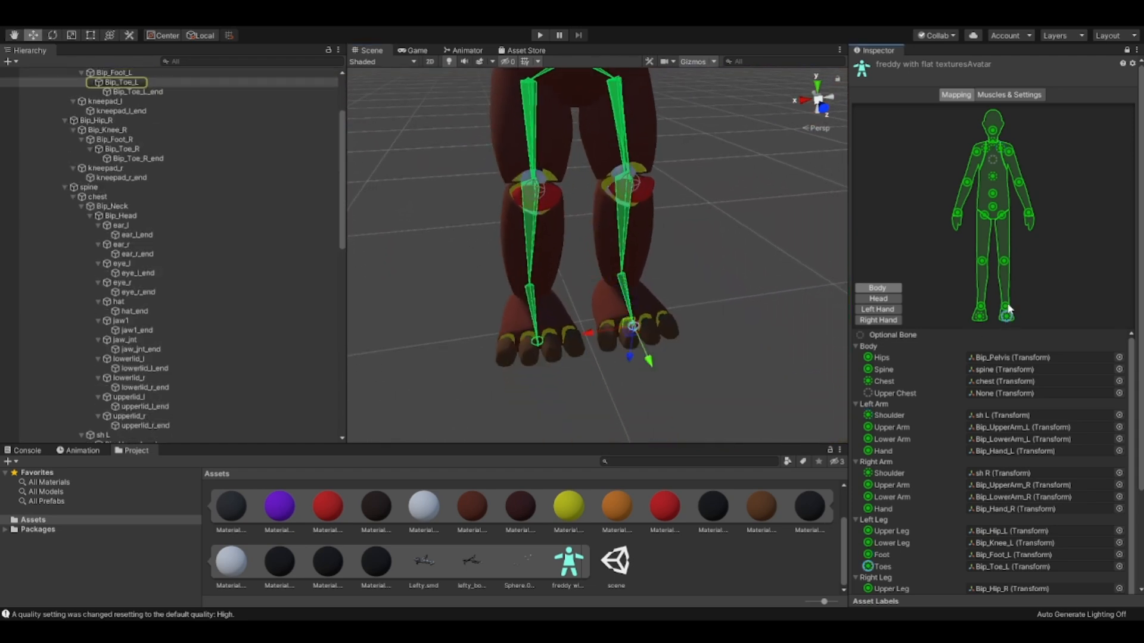
{"action": "left_click", "coordinate": [1027, 213]}
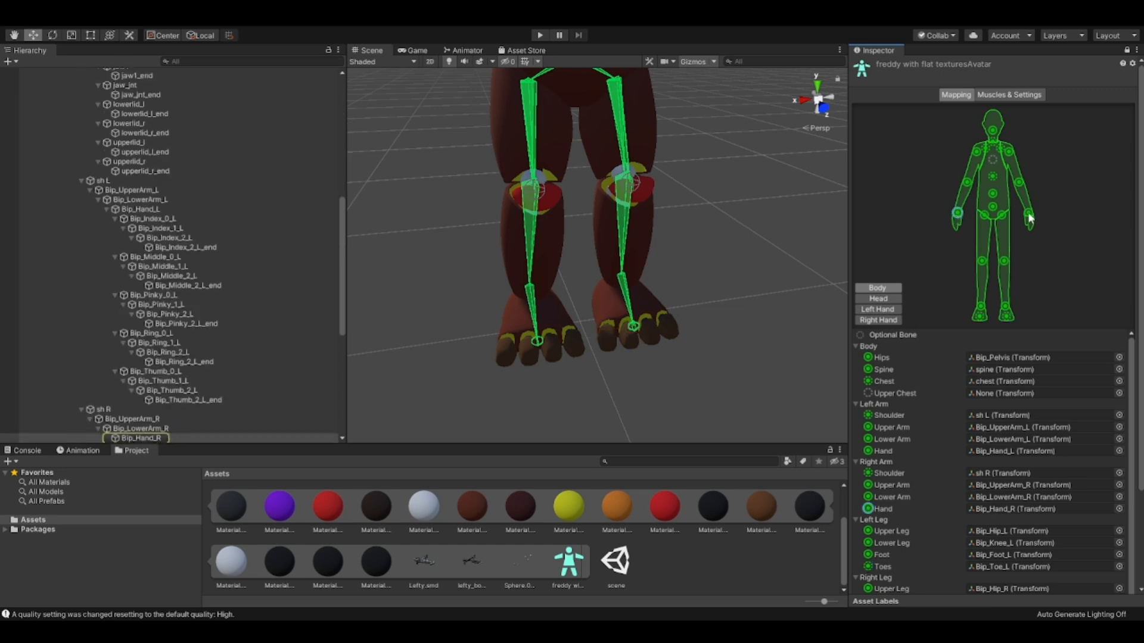
{"action": "left_click", "coordinate": [992, 132]}
{"action": "left_click", "coordinate": [993, 141]}
{"action": "left_click", "coordinate": [992, 175]}
{"action": "left_click", "coordinate": [992, 196]}
{"action": "left_click", "coordinate": [993, 206]}
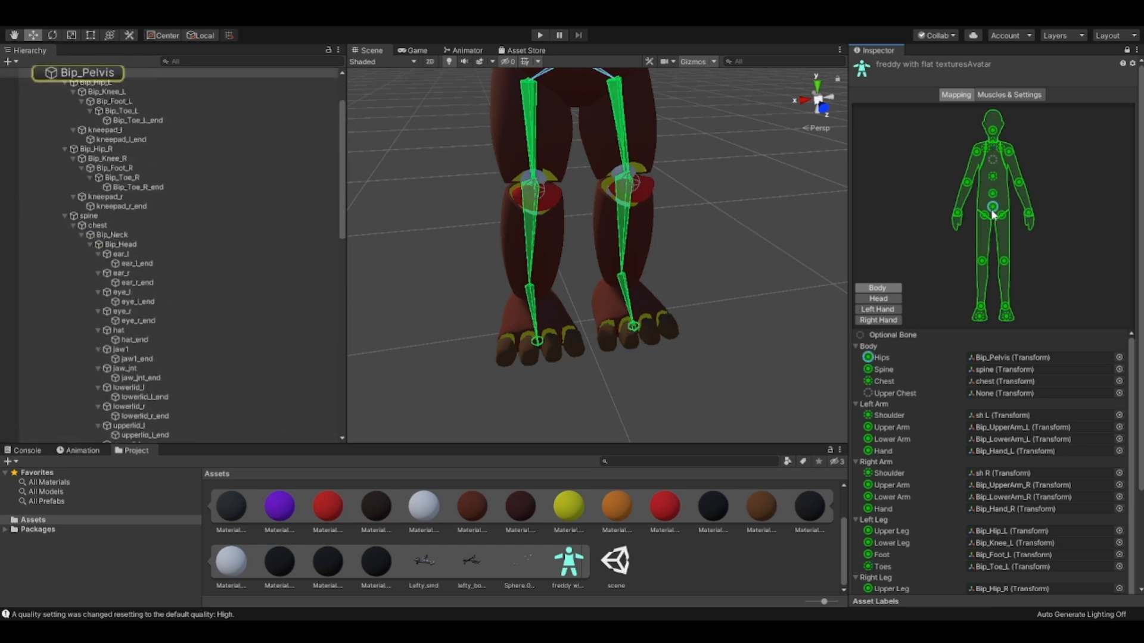
Step: In the avatar's head mapping, replace the Jaw bone with jaw_jnt
{"action": "left_click", "coordinate": [879, 300]}
{"action": "middle_click_drag", "start_coordinate": [610, 234], "coordinate": [586, 417]}
{"action": "right_click_drag", "start_coordinate": [581, 184], "coordinate": [722, 167]}
{"action": "left_click", "coordinate": [1016, 261]}
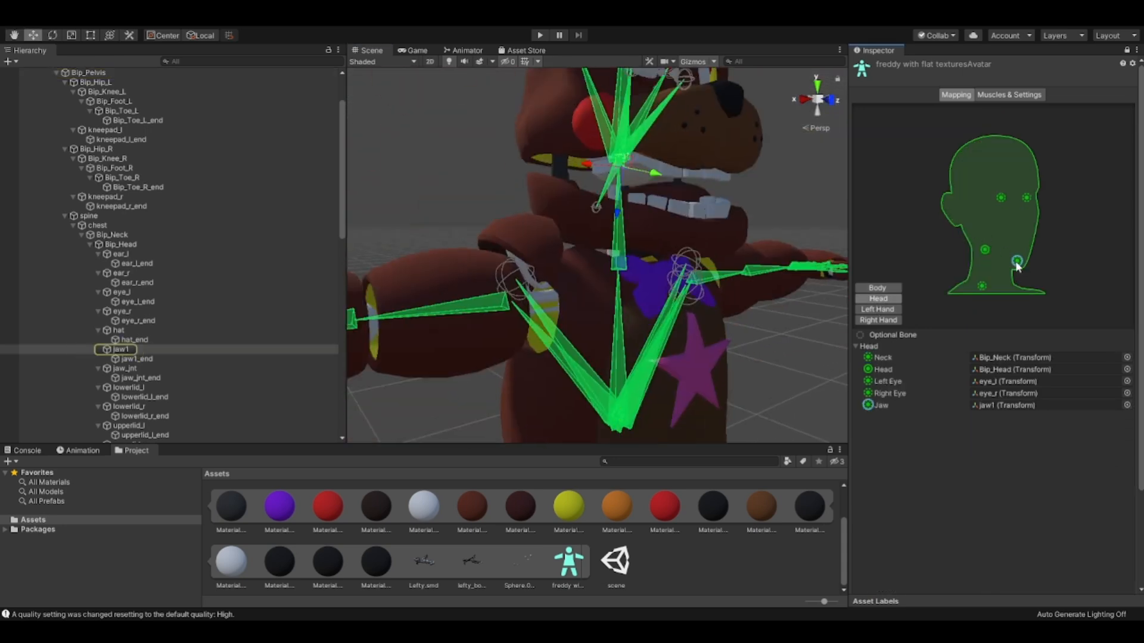
{"action": "left_click", "coordinate": [179, 350]}
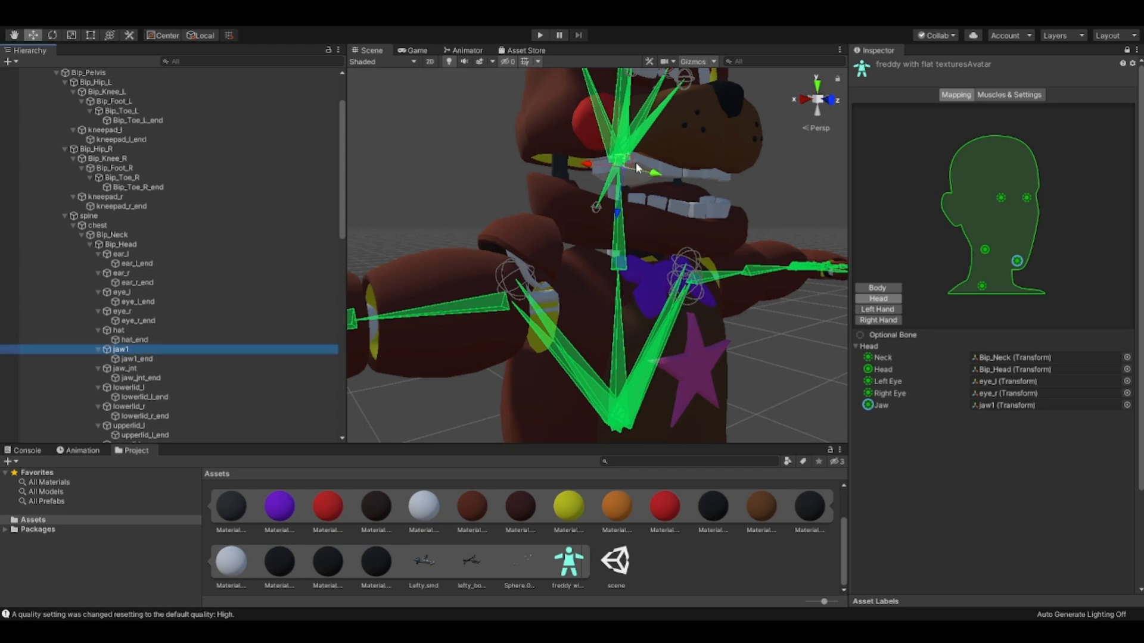
{"action": "left_click", "coordinate": [596, 206]}
{"action": "left_click_drag", "start_coordinate": [128, 368], "coordinate": [985, 404]}
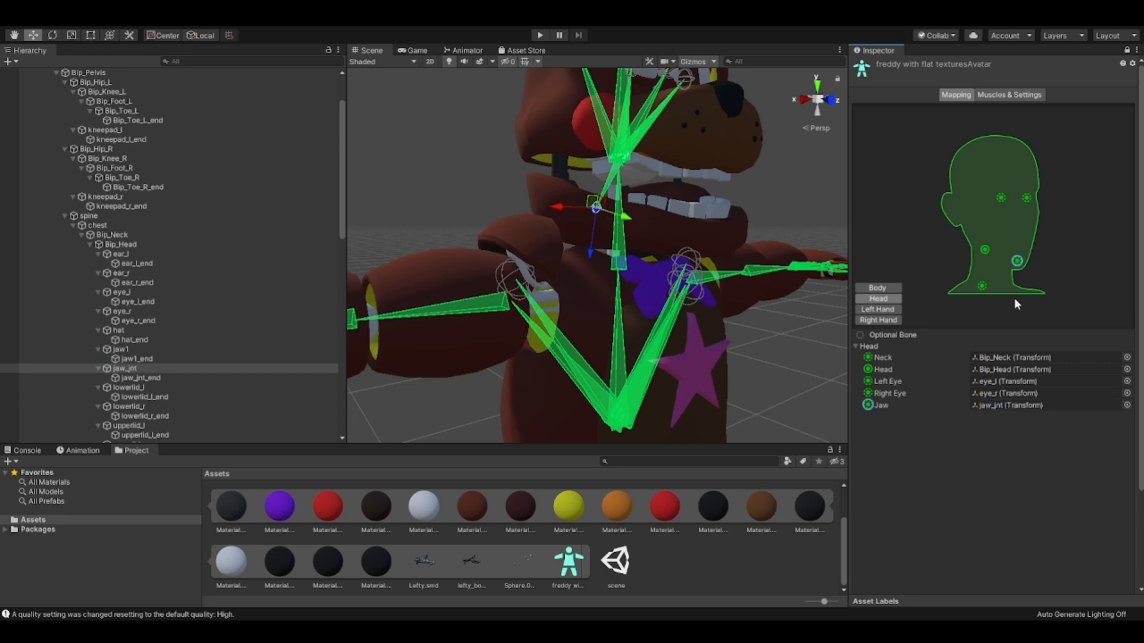
Step: Apply the avatar bone mapping and finish the avatar configuration
{"action": "scroll", "coordinate": [1134, 553], "scroll_direction": "down", "scroll_amount": 5}
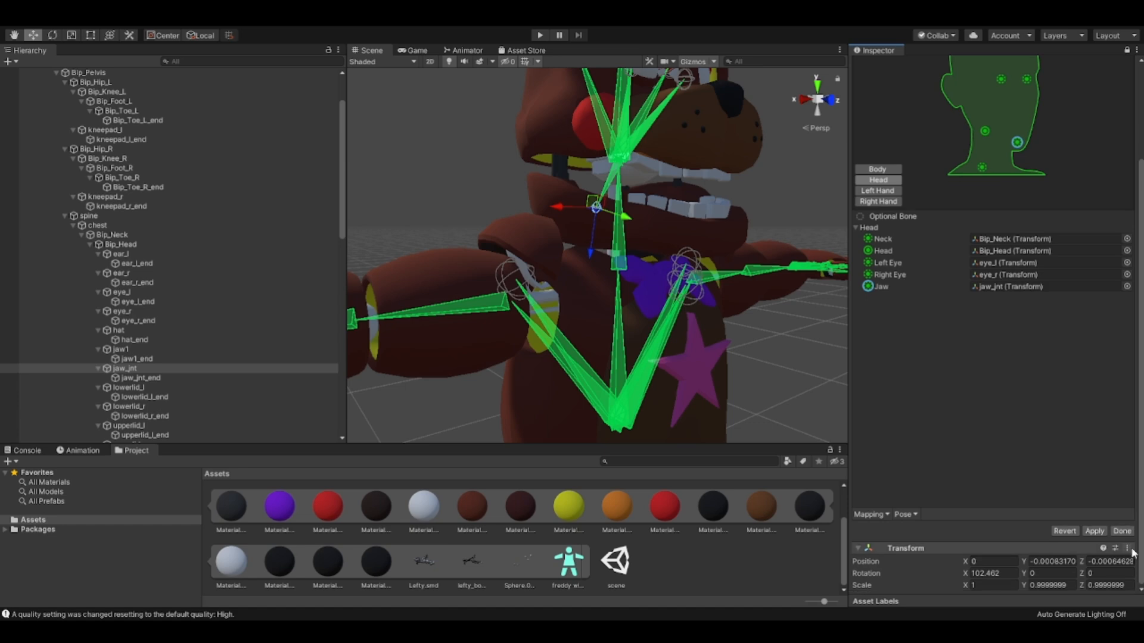
{"action": "left_click", "coordinate": [1094, 531]}
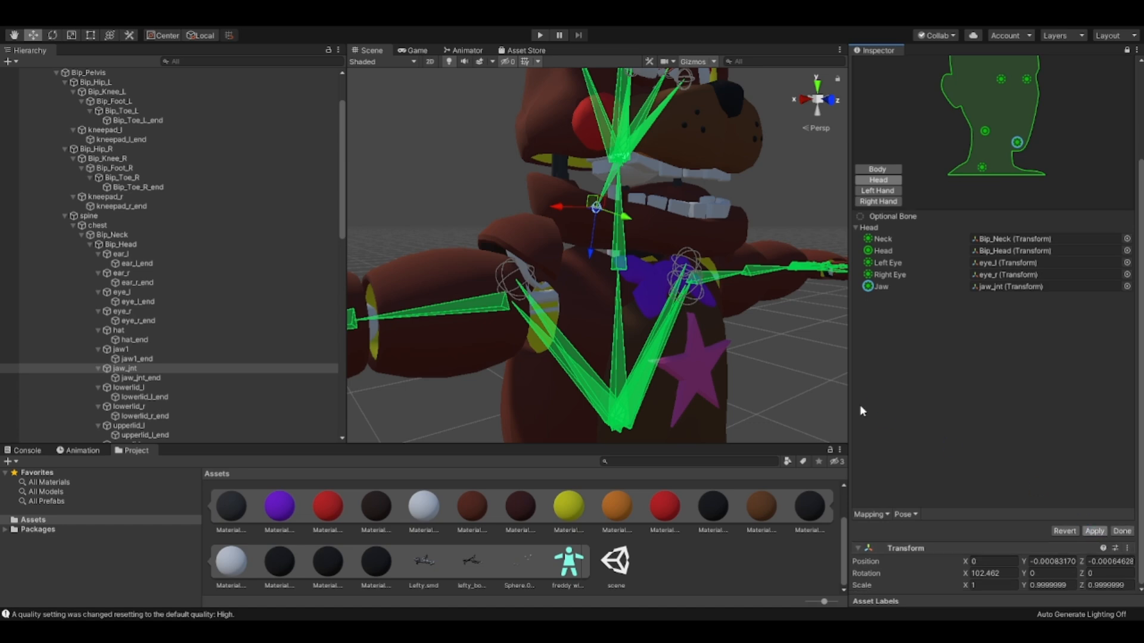
{"action": "left_click_drag", "start_coordinate": [722, 296], "coordinate": [688, 285], "text": "alt"}
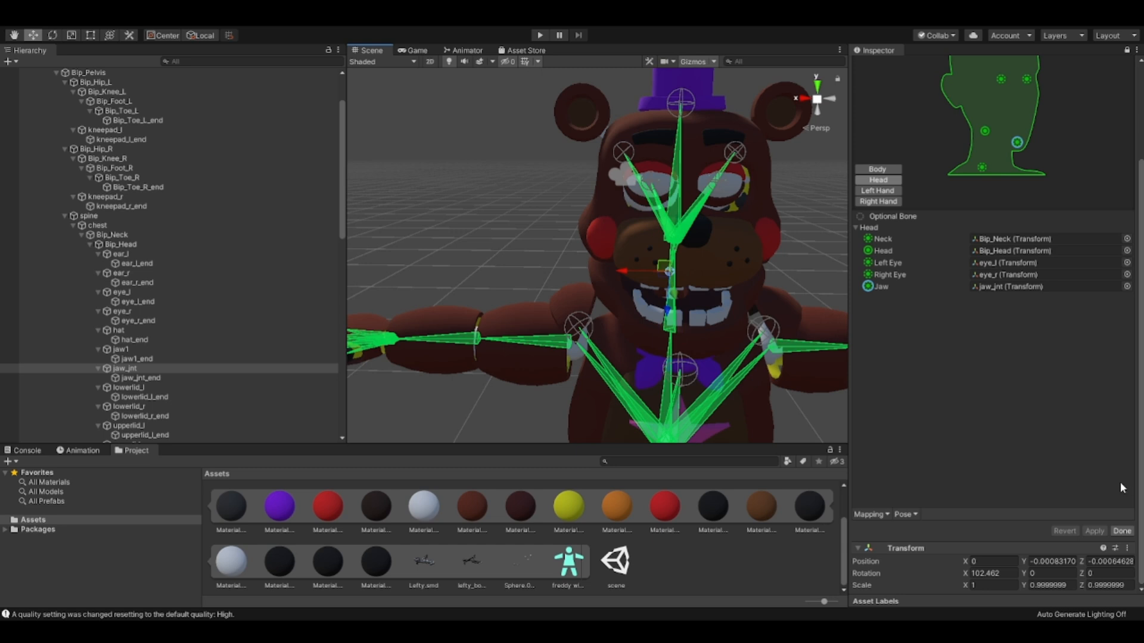
{"action": "left_click", "coordinate": [1121, 531]}
Step: Add a VRC Avatar Descriptor component to the freddy with flat textures model in the scene
{"action": "right_click_drag", "start_coordinate": [619, 245], "coordinate": [662, 252]}
{"action": "left_click", "coordinate": [621, 230]}
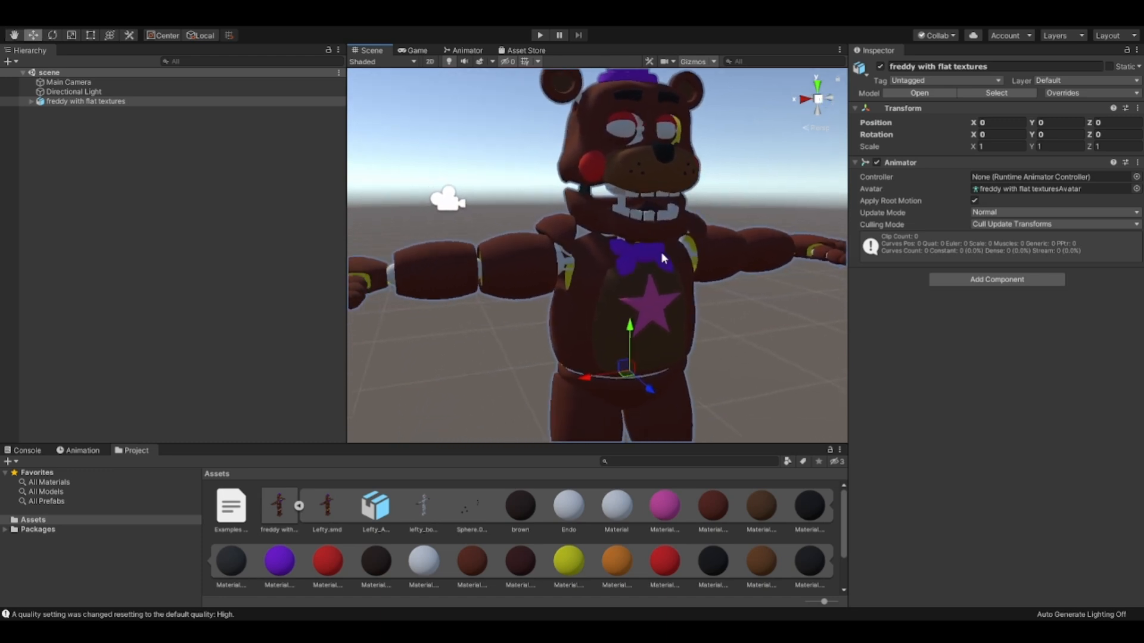
{"action": "scroll", "coordinate": [661, 252], "scroll_direction": "down", "scroll_amount": 3}
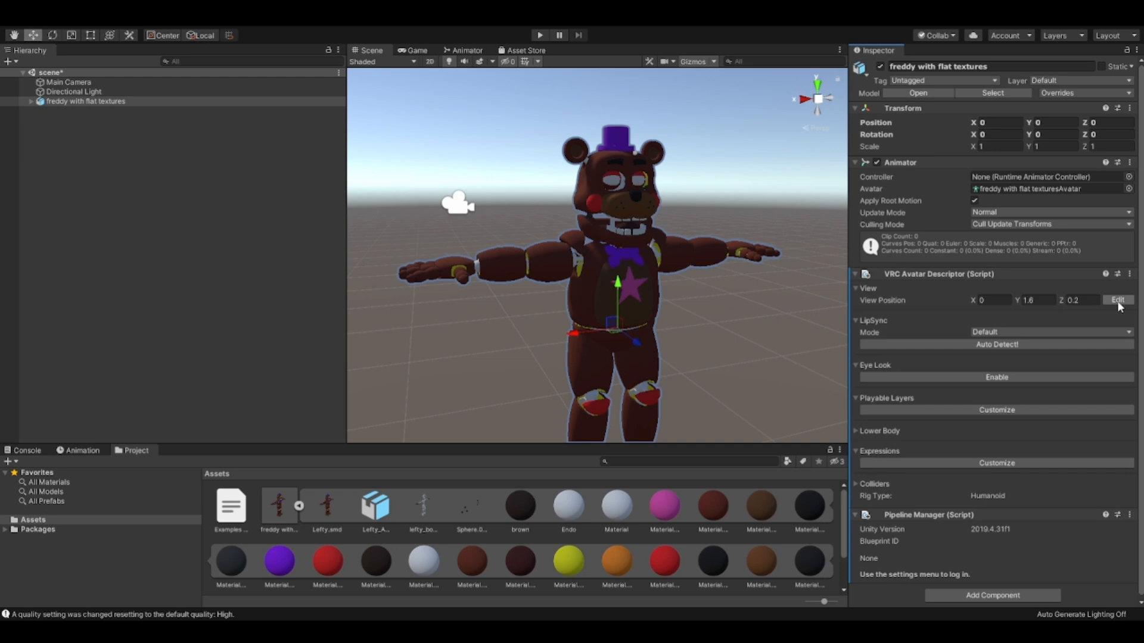
Step: With gizmos shown, move the avatar descriptor's view position between the eyes, to about Y 1.45 and Z 0.15
{"action": "left_click", "coordinate": [1118, 300]}
{"action": "middle_click_drag", "start_coordinate": [708, 243], "coordinate": [697, 233]}
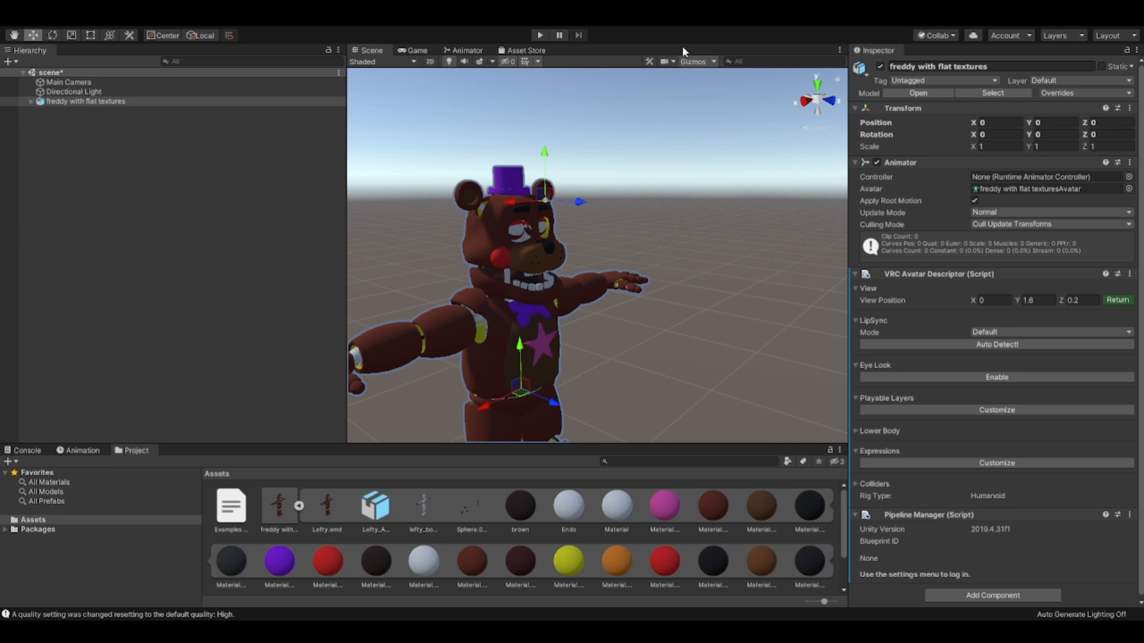
{"action": "left_click", "coordinate": [667, 73]}
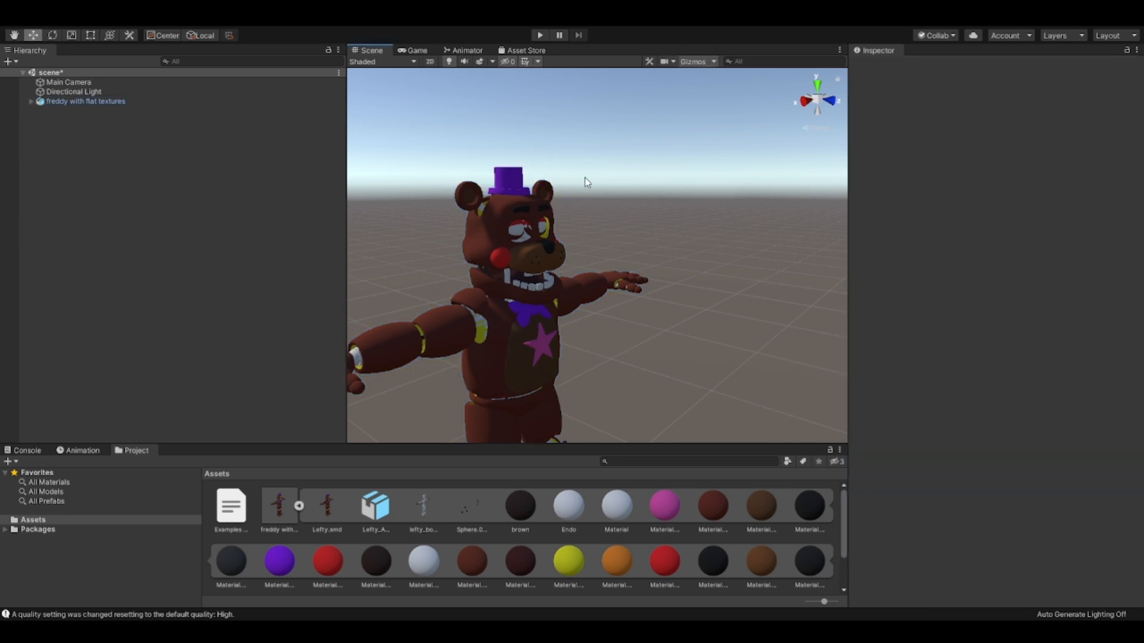
{"action": "left_click", "coordinate": [514, 206]}
{"action": "left_click", "coordinate": [696, 62]}
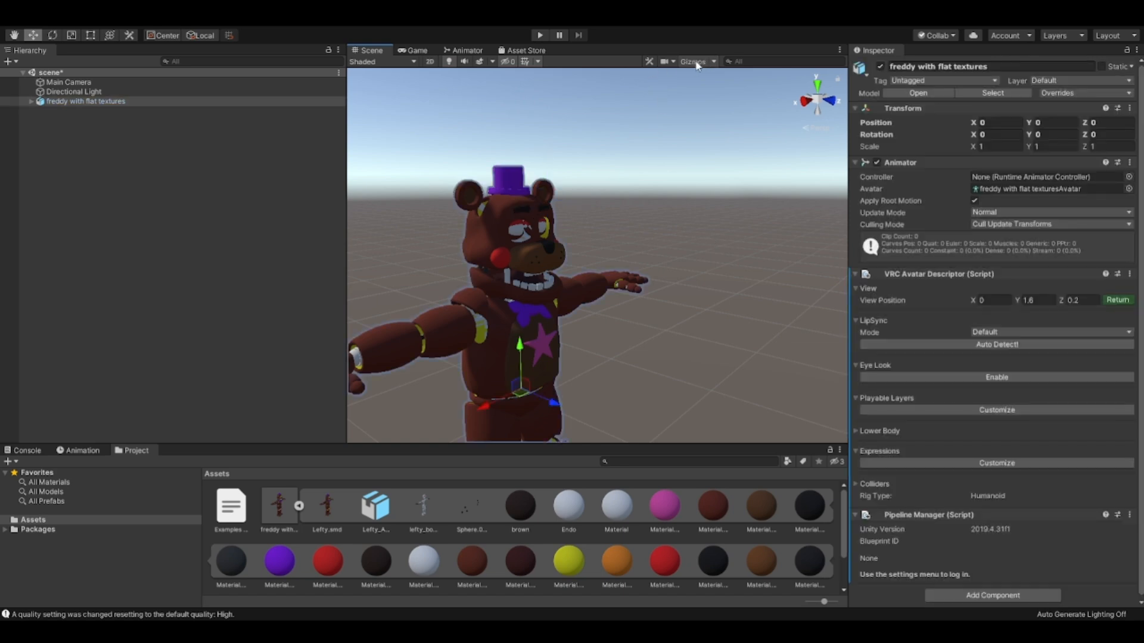
{"action": "left_click", "coordinate": [697, 62]}
{"action": "left_click_drag", "start_coordinate": [552, 157], "coordinate": [579, 248]}
{"action": "middle_click_drag", "start_coordinate": [577, 245], "coordinate": [598, 241]}
{"action": "scroll", "coordinate": [598, 241], "scroll_direction": "up", "scroll_amount": 5}
{"action": "right_click_drag", "start_coordinate": [597, 238], "coordinate": [681, 253]}
{"action": "middle_click_drag", "start_coordinate": [681, 254], "coordinate": [730, 258]}
{"action": "middle_click_drag", "start_coordinate": [602, 263], "coordinate": [559, 215]}
{"action": "right_click_drag", "start_coordinate": [559, 215], "coordinate": [381, 253]}
{"action": "scroll", "coordinate": [705, 220], "scroll_direction": "down", "scroll_amount": 3}
{"action": "middle_click_drag", "start_coordinate": [705, 220], "coordinate": [677, 222]}
{"action": "right_click_drag", "start_coordinate": [678, 221], "coordinate": [566, 226]}
{"action": "middle_click_drag", "start_coordinate": [715, 218], "coordinate": [669, 173]}
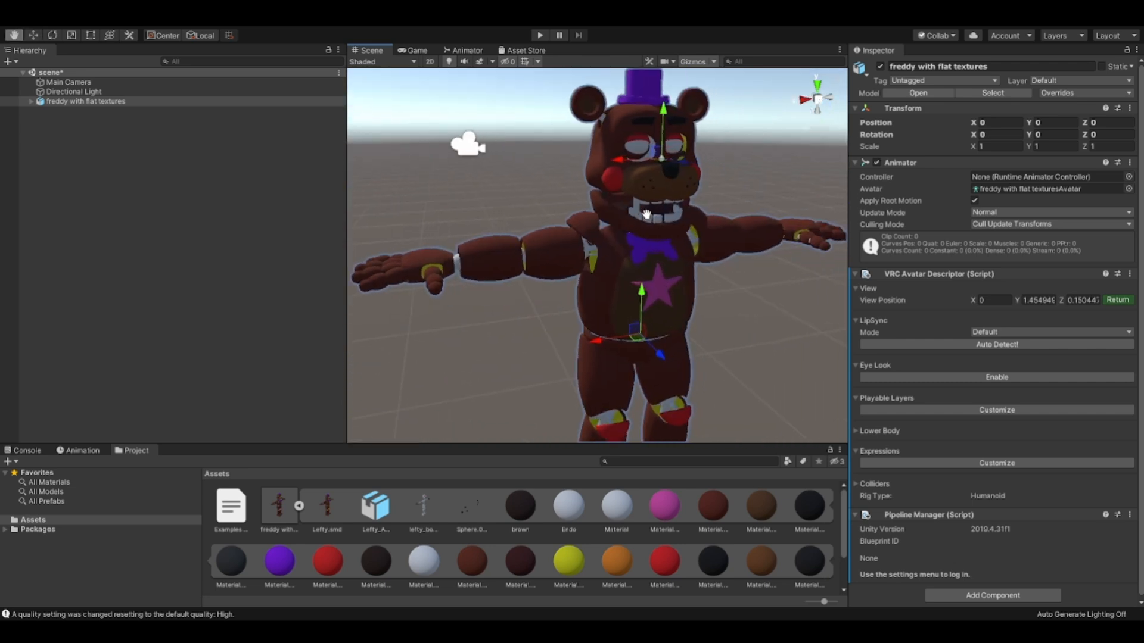
Step: Finish editing the view position and set the avatar's LipSync mode to Jaw Flap Bone
{"action": "left_click", "coordinate": [1118, 300]}
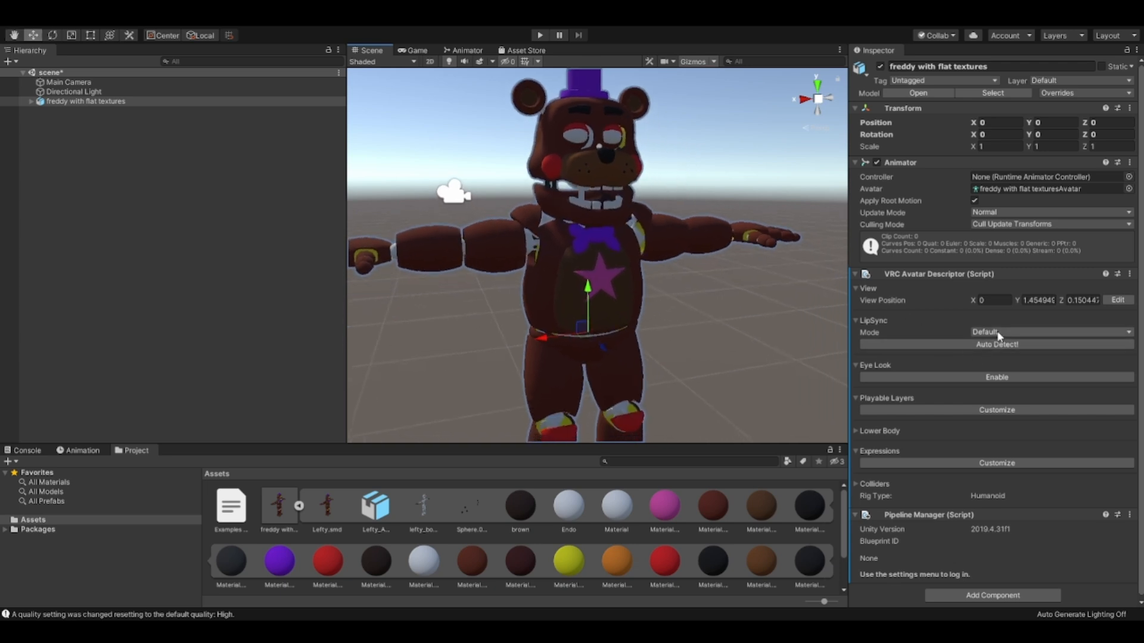
{"action": "left_click", "coordinate": [1012, 346]}
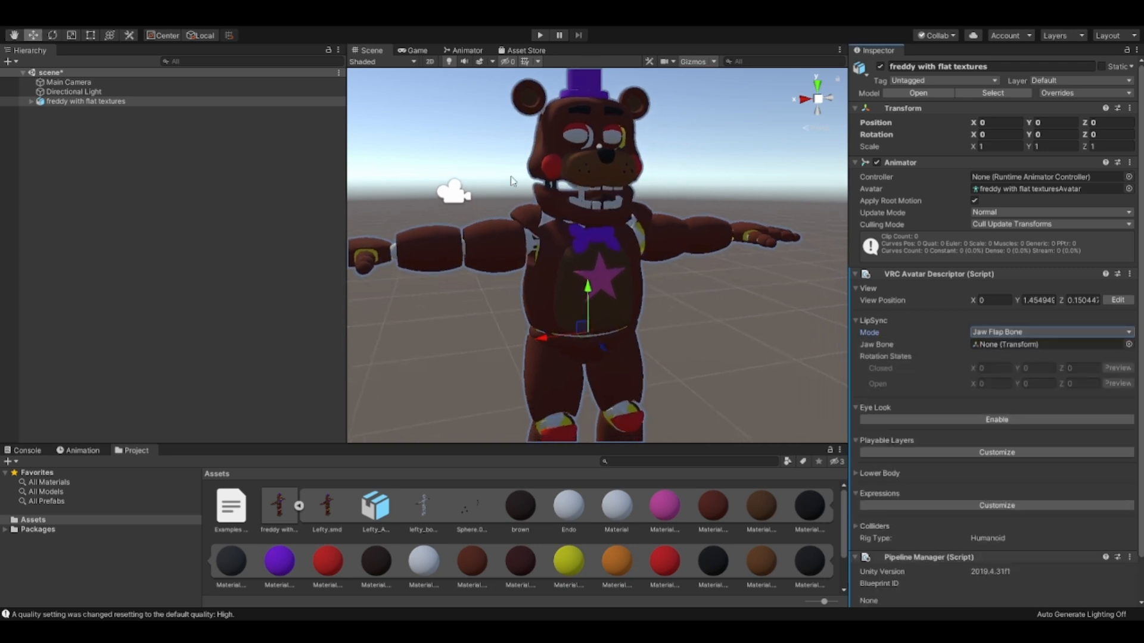
Step: Expand the freddy model's bone hierarchy from Lefty_ARM through the spine, chest and neck to the bones under Bip_Head
{"action": "left_click", "coordinate": [34, 103]}
{"action": "left_click", "coordinate": [32, 102]}
{"action": "left_click", "coordinate": [40, 120]}
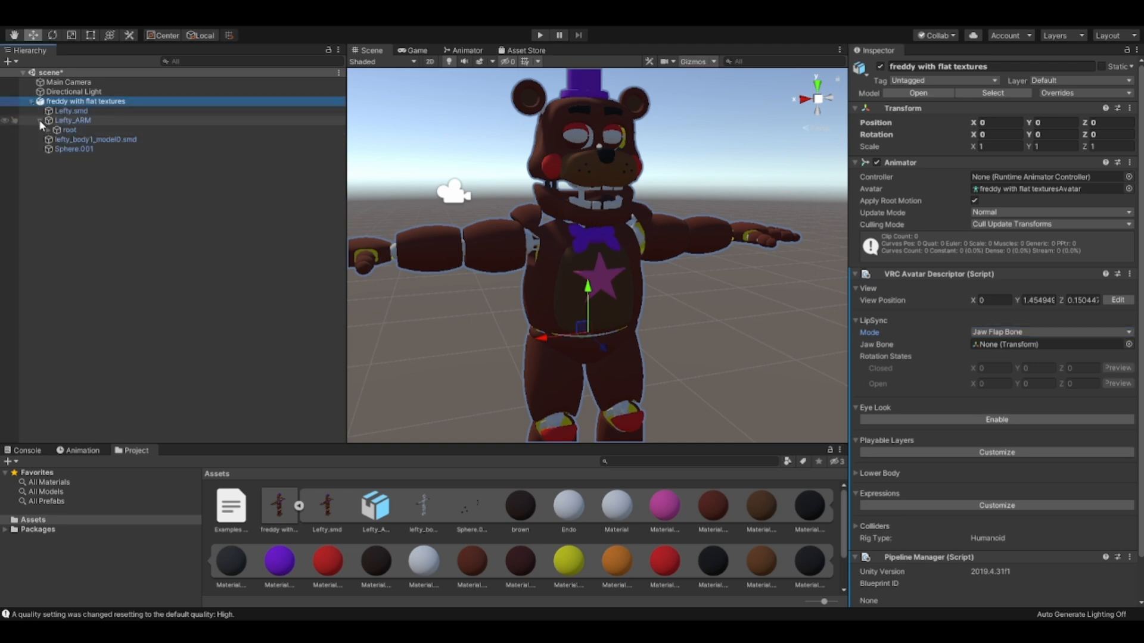
{"action": "left_click", "coordinate": [48, 130]}
{"action": "left_click", "coordinate": [56, 139]}
{"action": "left_click", "coordinate": [65, 168]}
{"action": "left_click", "coordinate": [73, 177]}
{"action": "left_click", "coordinate": [82, 187]}
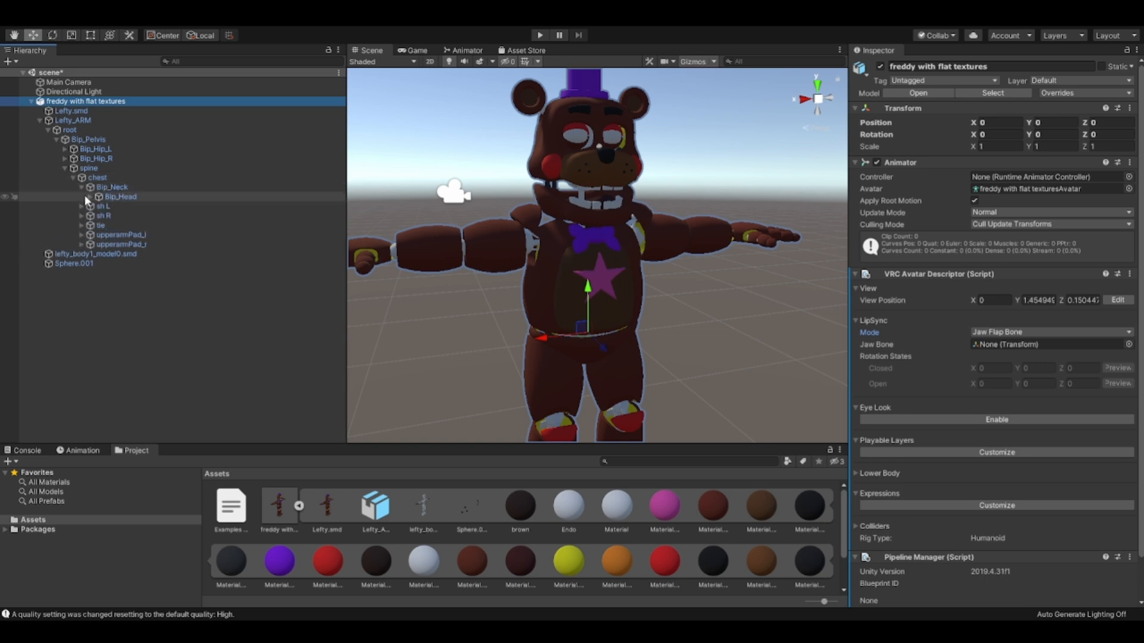
{"action": "left_click", "coordinate": [113, 197]}
{"action": "left_click", "coordinate": [90, 197]}
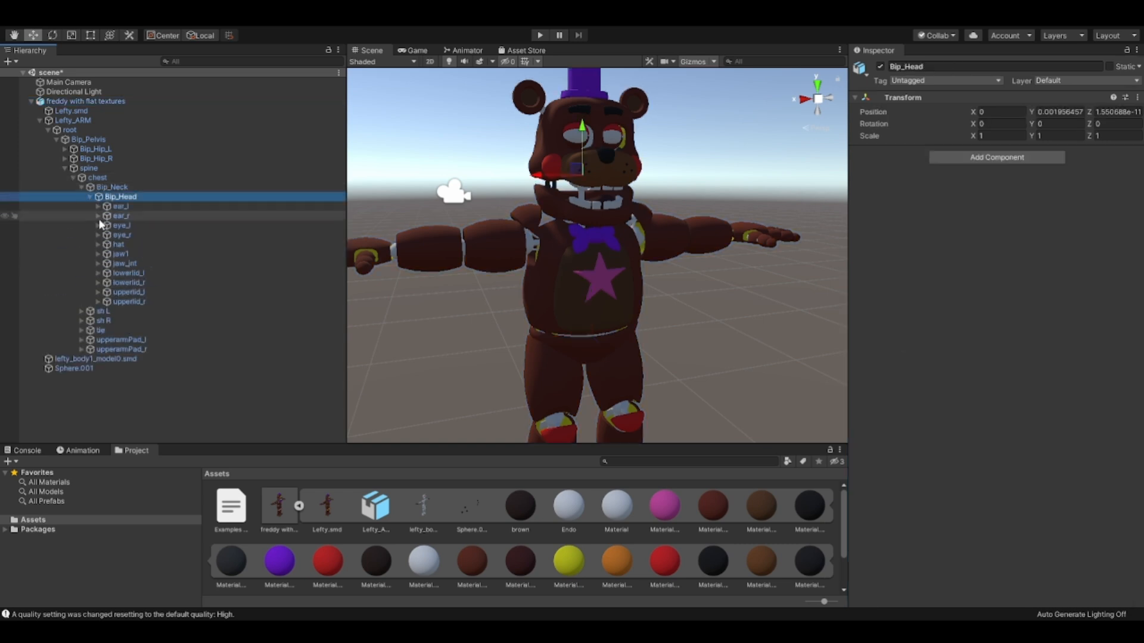
Step: Assign the jaw_jnt bone as the Jaw Bone in the model's VRC Avatar Descriptor
{"action": "left_click", "coordinate": [143, 263]}
{"action": "right_click_drag", "start_coordinate": [553, 221], "coordinate": [512, 226]}
{"action": "left_click", "coordinate": [513, 225]}
{"action": "scroll", "coordinate": [1084, 342], "scroll_direction": "down", "scroll_amount": 2}
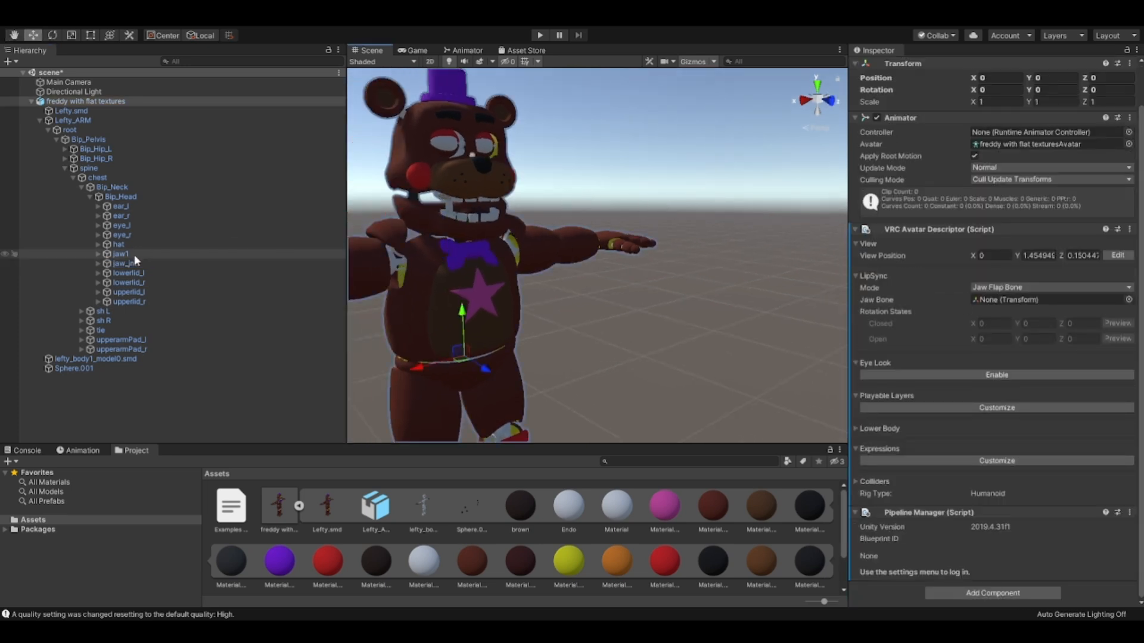
{"action": "left_click_drag", "start_coordinate": [117, 263], "coordinate": [1001, 302]}
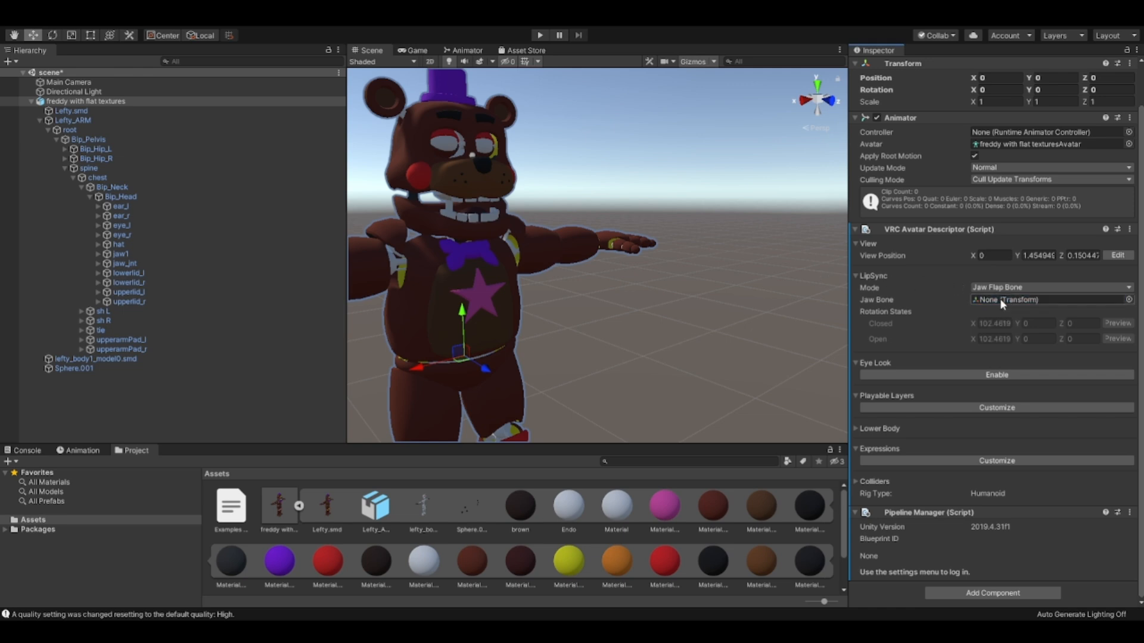
{"action": "left_click_drag", "start_coordinate": [129, 269], "coordinate": [998, 300]}
Step: Rotate the jaw up for the Closed lip sync state, to about X 97.79, and end its preview
{"action": "left_click", "coordinate": [1115, 325]}
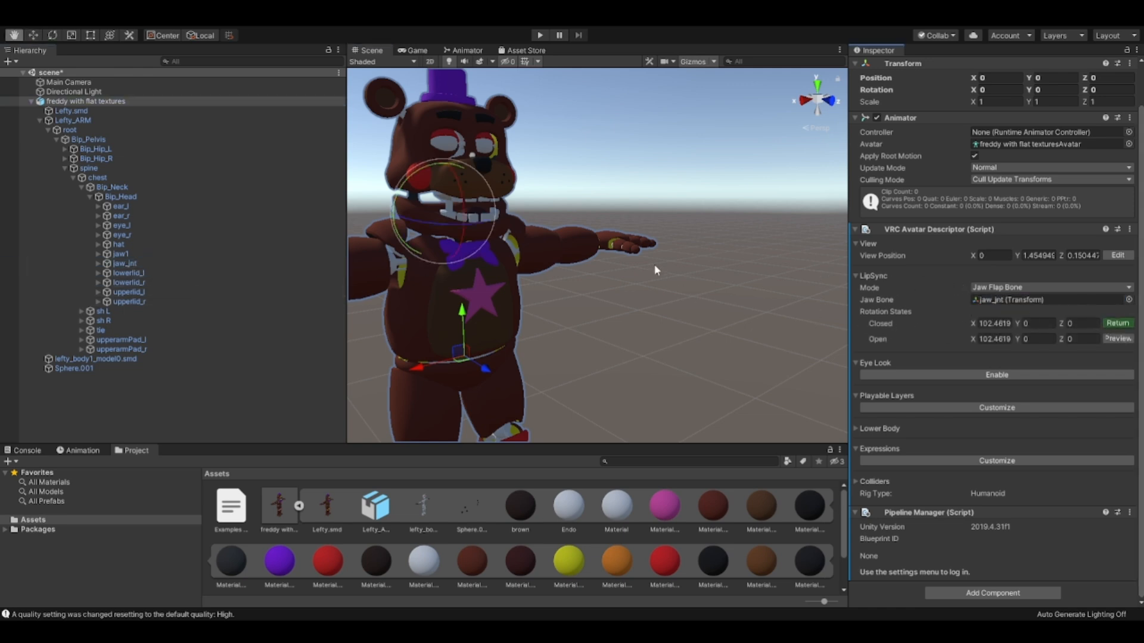
{"action": "left_click_drag", "start_coordinate": [653, 264], "coordinate": [837, 204], "text": "alt"}
{"action": "middle_click_drag", "start_coordinate": [536, 238], "coordinate": [670, 241]}
{"action": "scroll", "coordinate": [645, 265], "scroll_direction": "up", "scroll_amount": 5}
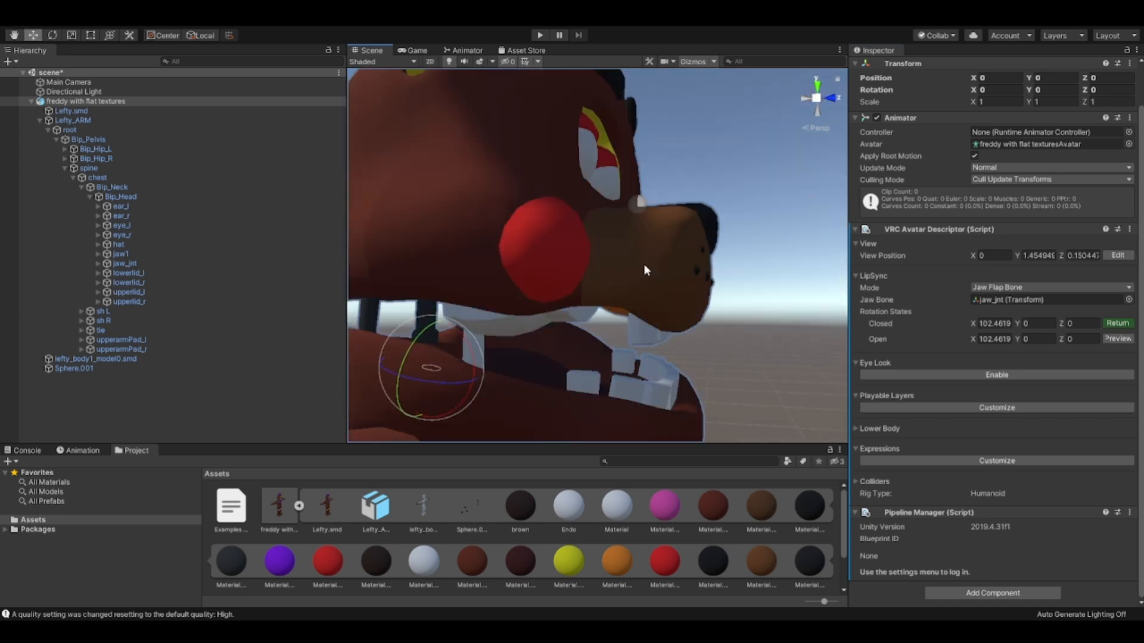
{"action": "right_click_drag", "start_coordinate": [643, 267], "coordinate": [636, 311]}
{"action": "middle_click_drag", "start_coordinate": [635, 311], "coordinate": [629, 285]}
{"action": "left_click_drag", "start_coordinate": [489, 244], "coordinate": [485, 232]}
{"action": "middle_click_drag", "start_coordinate": [792, 244], "coordinate": [640, 213]}
{"action": "left_click_drag", "start_coordinate": [643, 212], "coordinate": [666, 235], "text": "alt"}
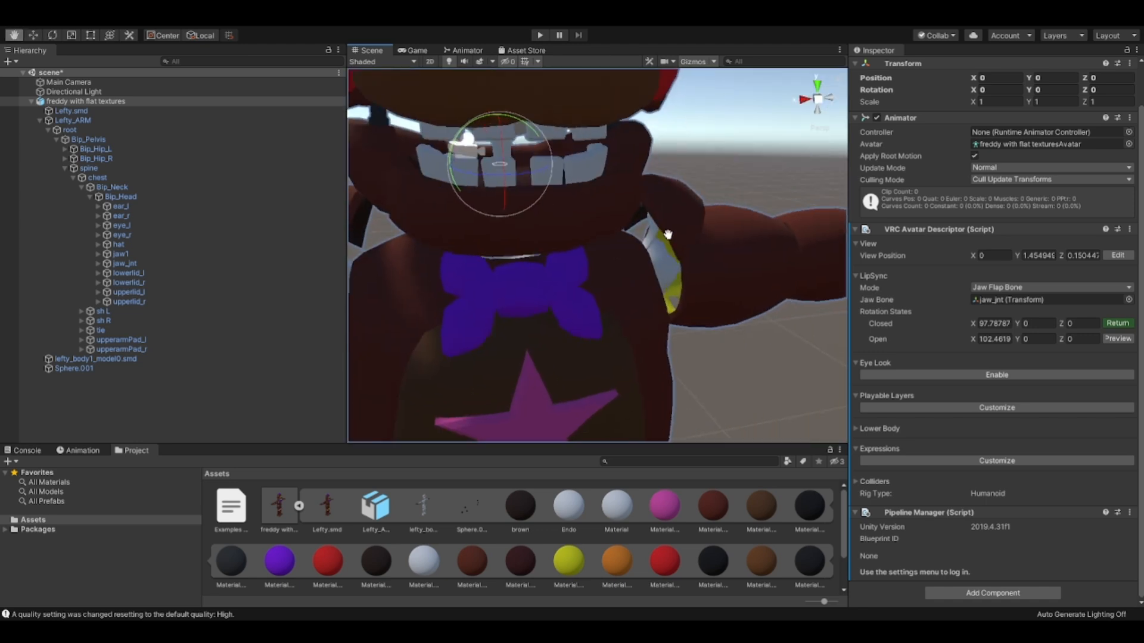
{"action": "scroll", "coordinate": [667, 235], "scroll_direction": "down", "scroll_amount": 5}
{"action": "middle_click_drag", "start_coordinate": [634, 212], "coordinate": [600, 154]}
{"action": "right_click_drag", "start_coordinate": [600, 153], "coordinate": [587, 179]}
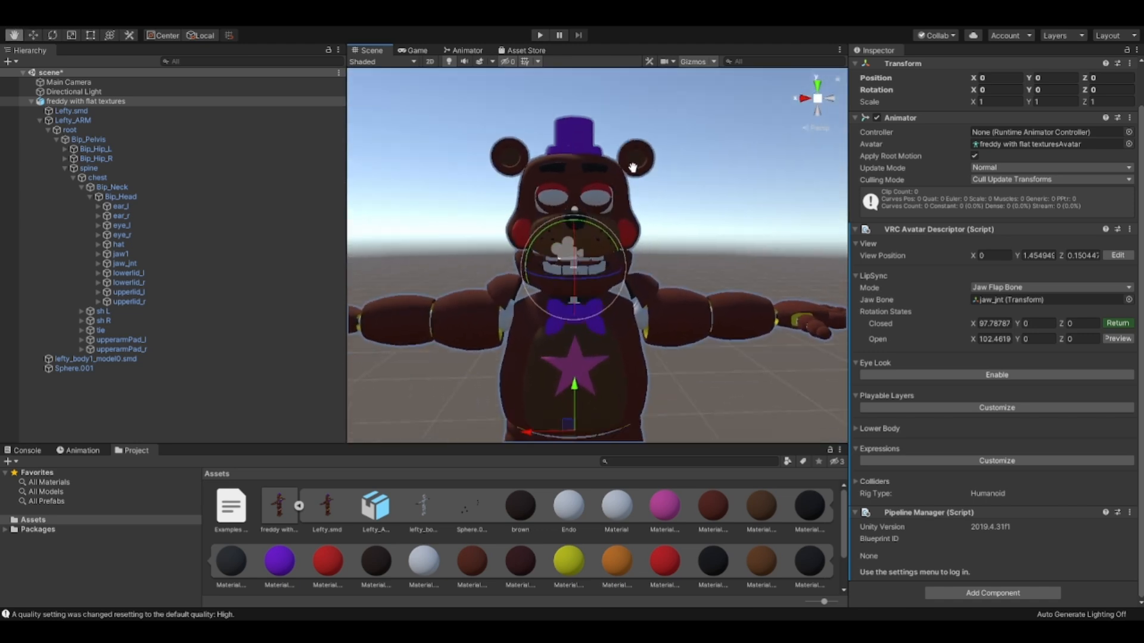
{"action": "left_click", "coordinate": [1118, 323]}
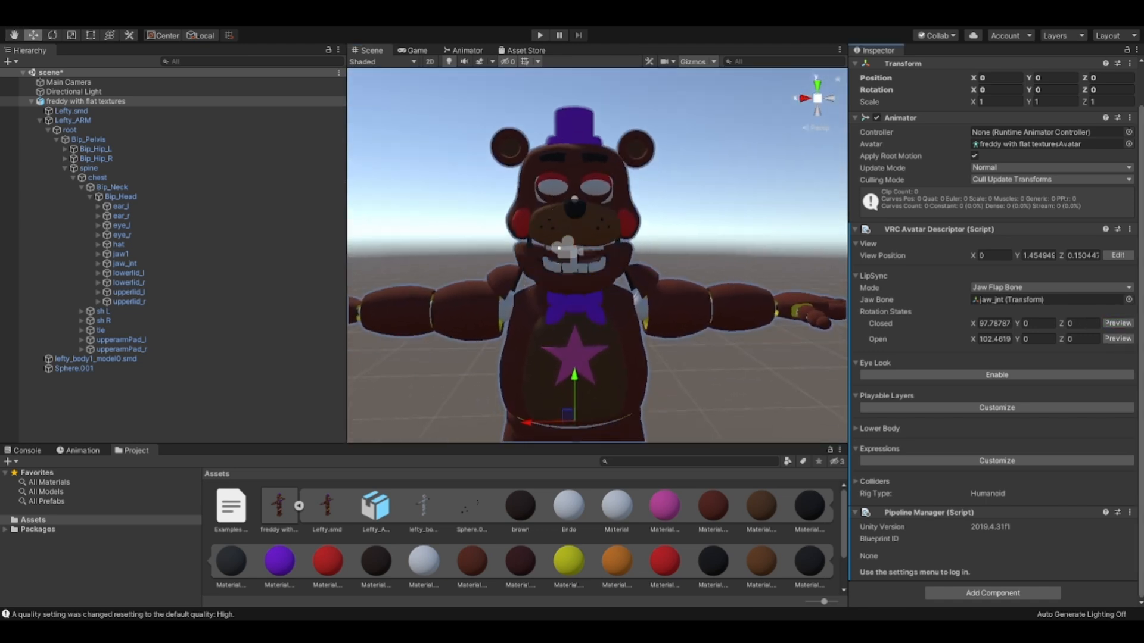
Step: Rotate the jaw down for the Open lip sync state, to about X 109.12, and end its preview
{"action": "left_click", "coordinate": [1117, 339]}
{"action": "mouse_move", "coordinate": [599, 248]}
{"action": "right_mouse_down"}
{"action": "mouse_move", "coordinate": [716, 265]}
{"action": "mouse_move", "coordinate": [609, 231]}
{"action": "right_mouse_up"}
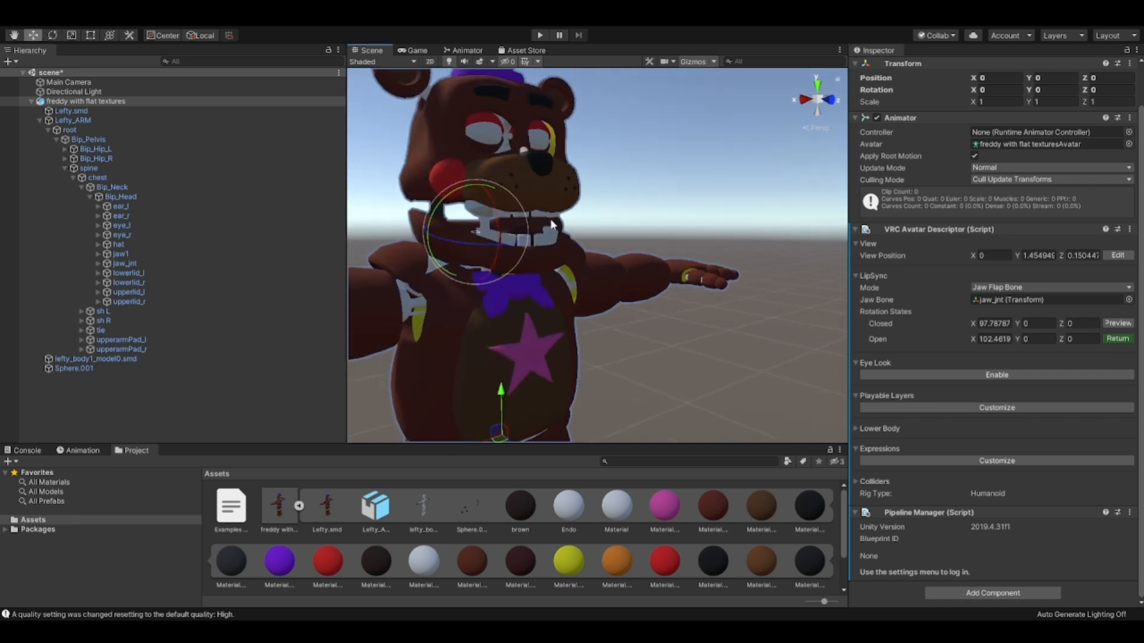
{"action": "left_click_drag", "start_coordinate": [499, 218], "coordinate": [497, 223]}
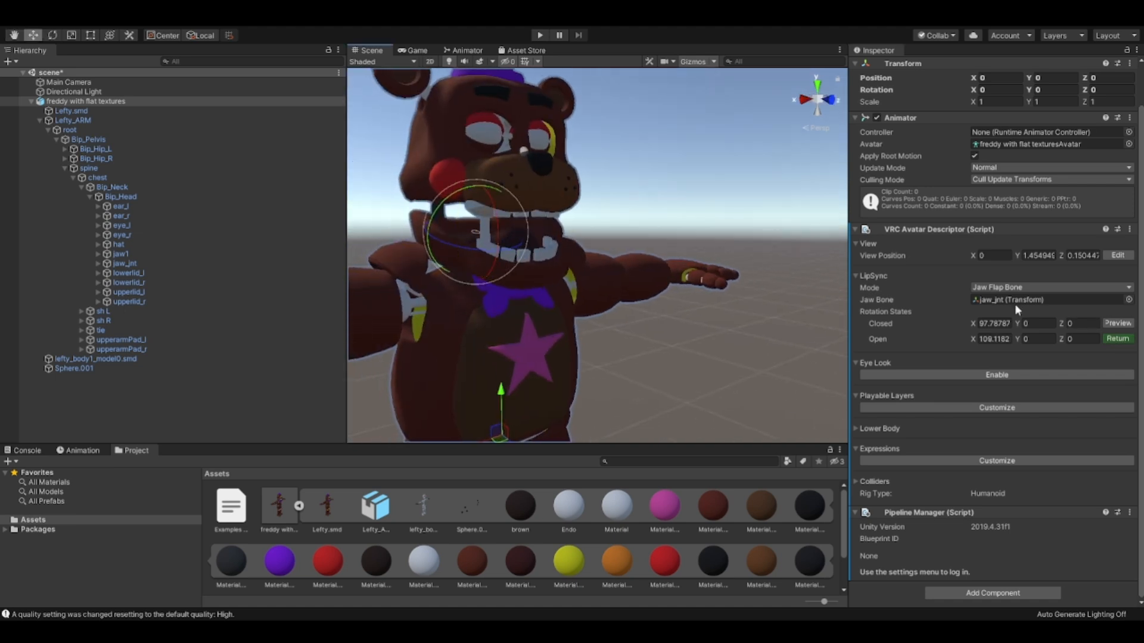
{"action": "right_click_drag", "start_coordinate": [830, 284], "coordinate": [622, 253]}
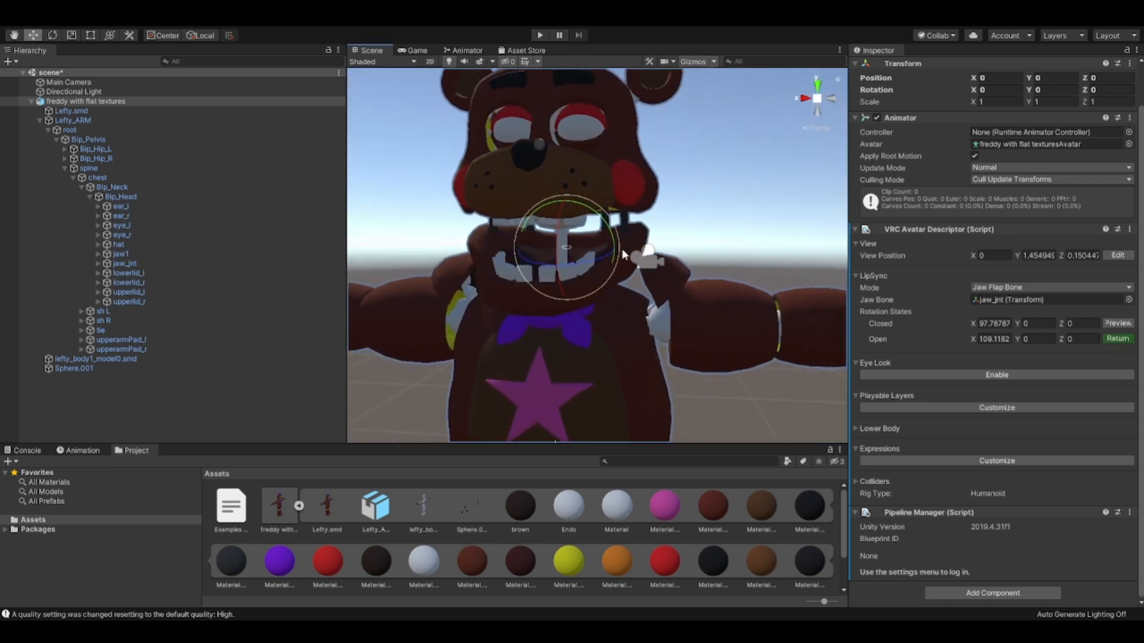
{"action": "left_click", "coordinate": [1114, 338]}
{"action": "right_click_drag", "start_coordinate": [811, 268], "coordinate": [684, 264]}
{"action": "scroll", "coordinate": [684, 264], "scroll_direction": "down", "scroll_amount": 5}
{"action": "key", "text": "w"}
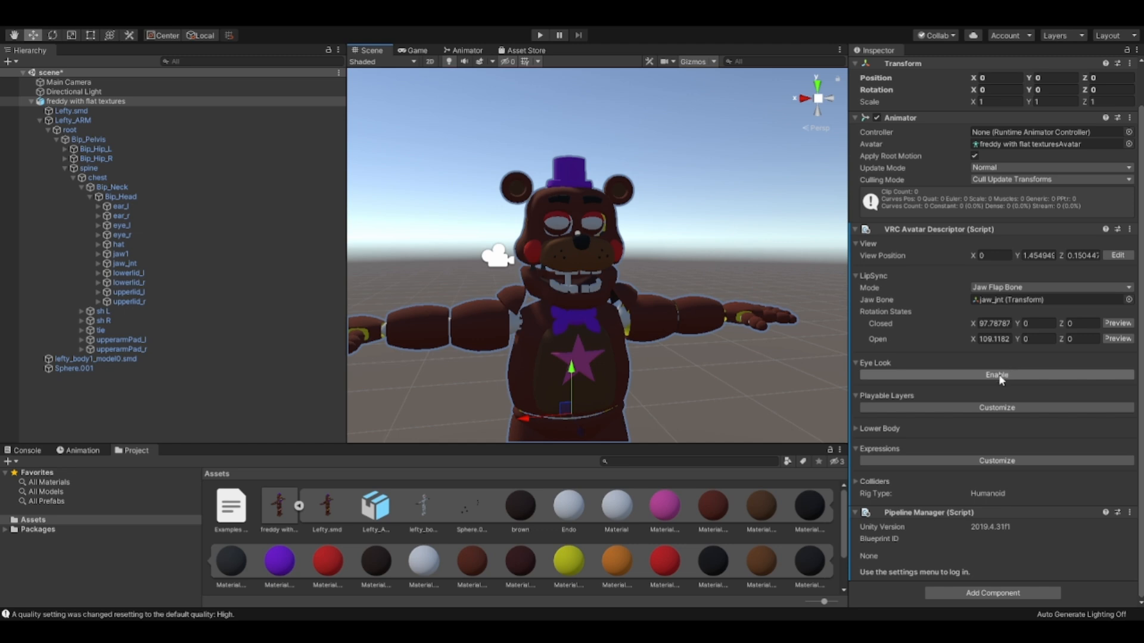
Step: Extract the embedded materials of the freddy with flat textures model into the Assets folder
{"action": "left_click", "coordinate": [554, 225]}
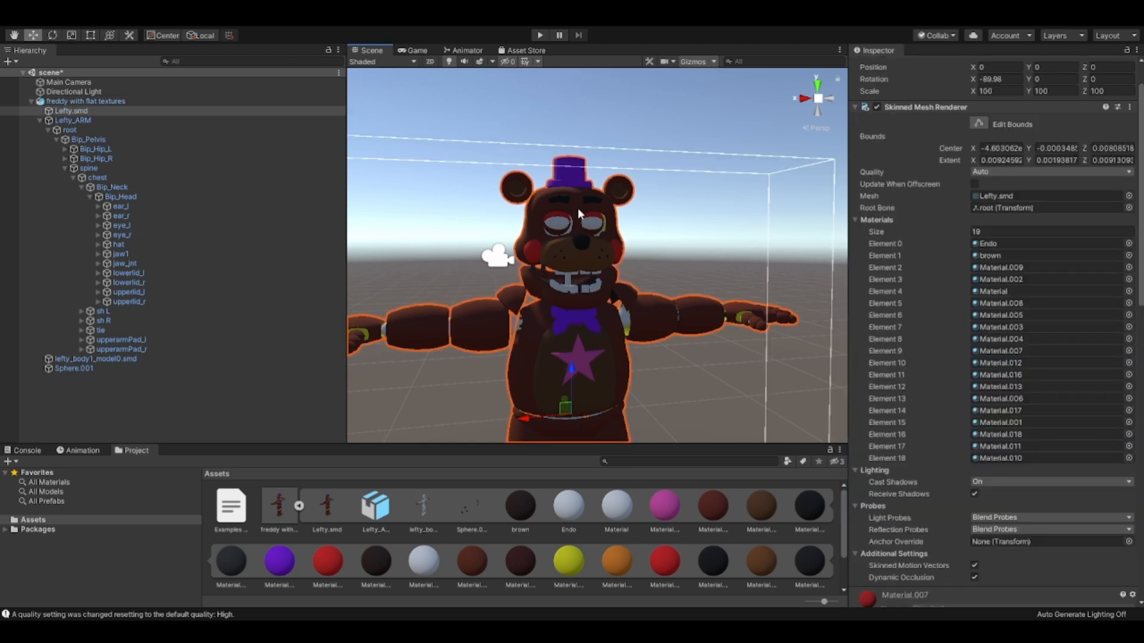
{"action": "left_click", "coordinate": [280, 508]}
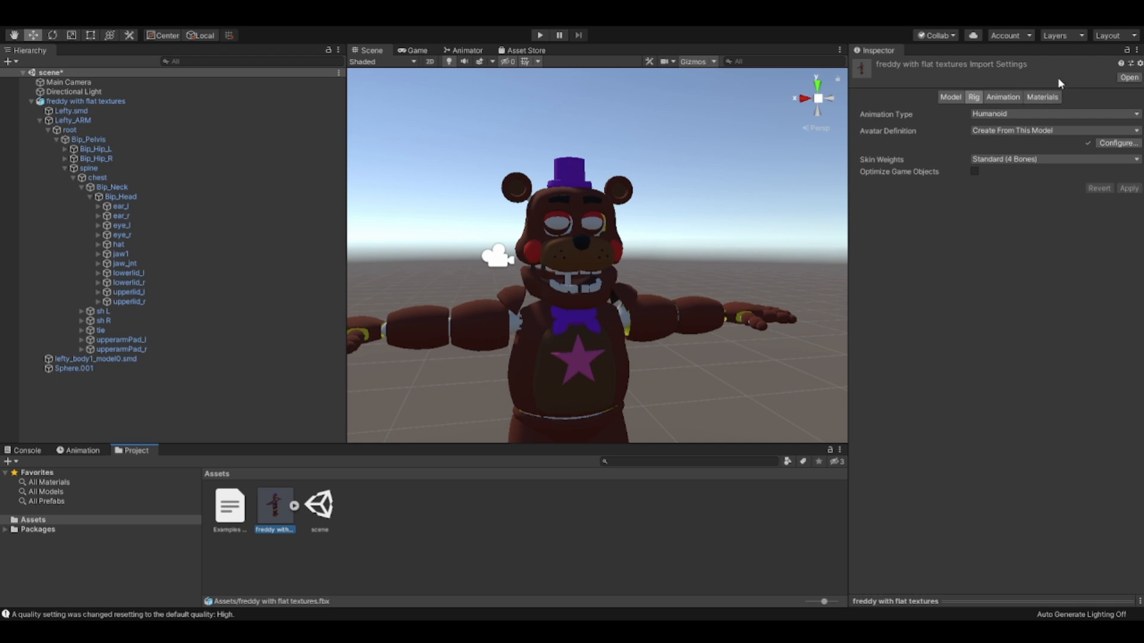
{"action": "left_click", "coordinate": [1054, 97]}
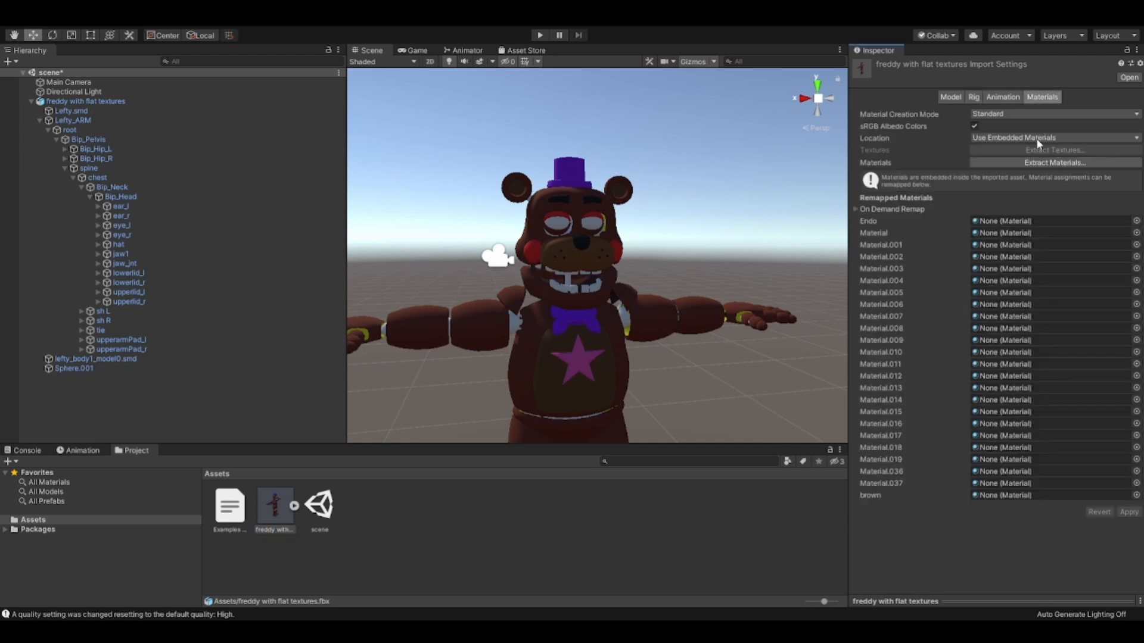
{"action": "left_click", "coordinate": [1035, 161]}
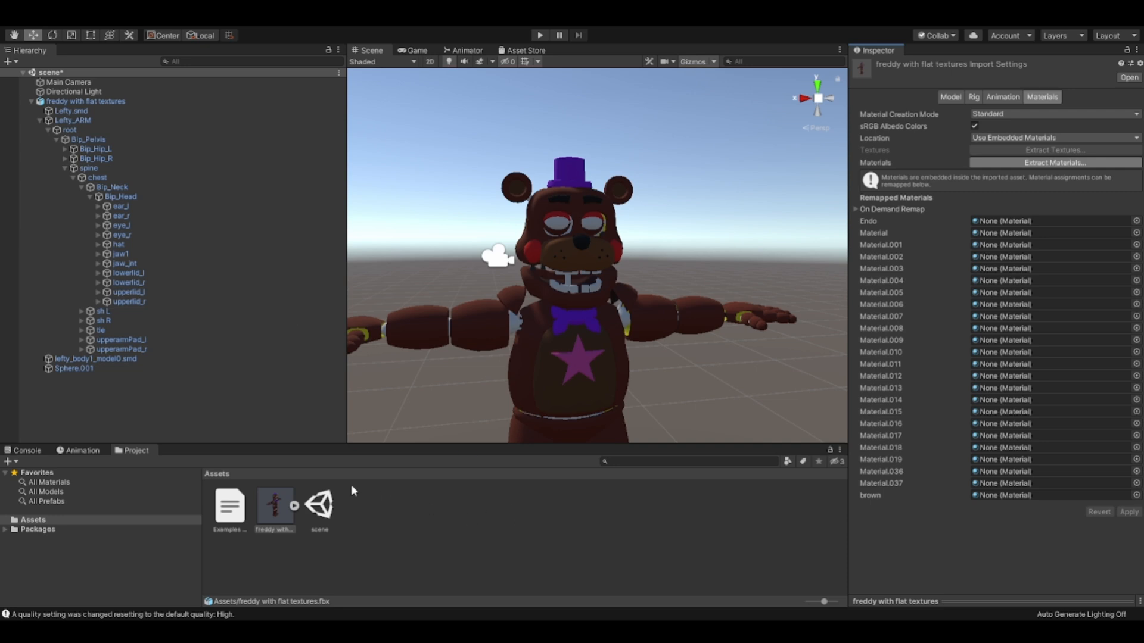
Step: Change the albedo colour of the chest star's material, Material.001, to yellow
{"action": "left_click", "coordinate": [432, 505]}
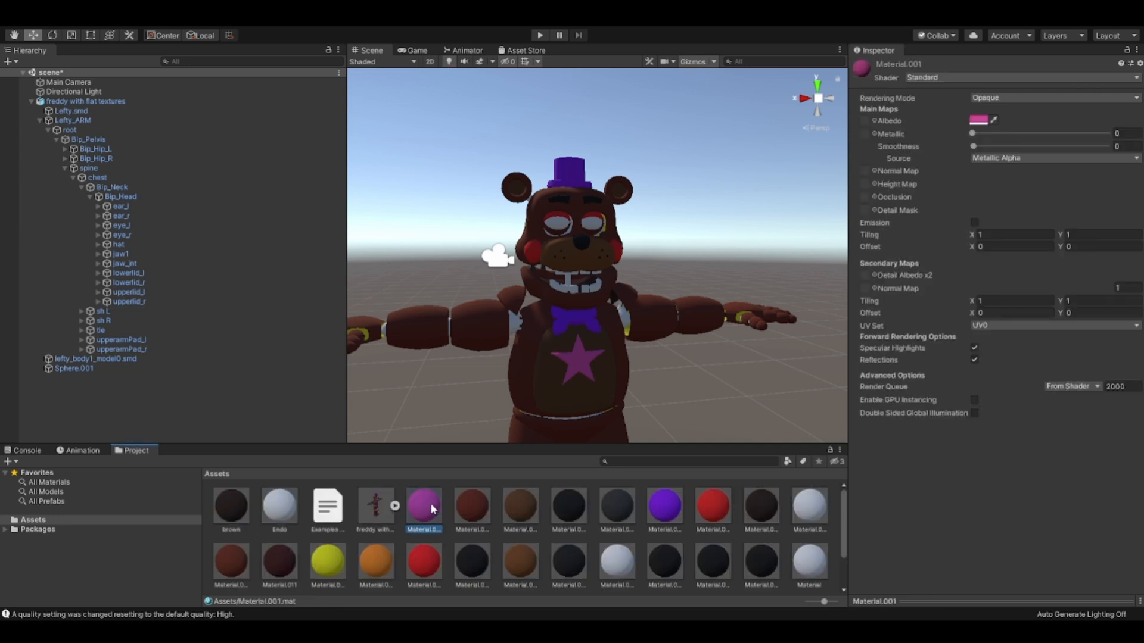
{"action": "scroll", "coordinate": [604, 511], "scroll_direction": "down", "scroll_amount": 1}
{"action": "scroll", "coordinate": [604, 511], "scroll_direction": "up", "scroll_amount": 1}
{"action": "scroll", "coordinate": [498, 515], "scroll_direction": "down", "scroll_amount": 1}
{"action": "scroll", "coordinate": [497, 516], "scroll_direction": "up", "scroll_amount": 1}
{"action": "left_click", "coordinate": [977, 122]}
{"action": "left_click", "coordinate": [112, 71]}
Step: Lighten the brown albedo colours of the body material Material.002 and the belly material Material.003
{"action": "left_click", "coordinate": [472, 506]}
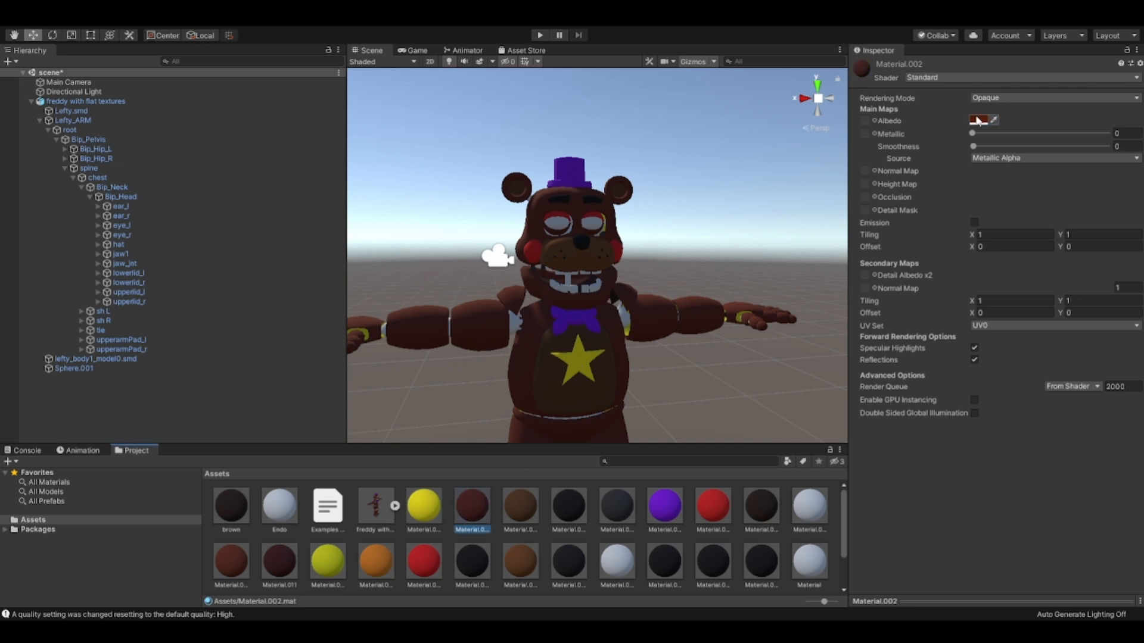
{"action": "left_click", "coordinate": [976, 121]}
{"action": "left_click", "coordinate": [92, 119]}
{"action": "left_click", "coordinate": [520, 506]}
{"action": "left_click", "coordinate": [977, 122]}
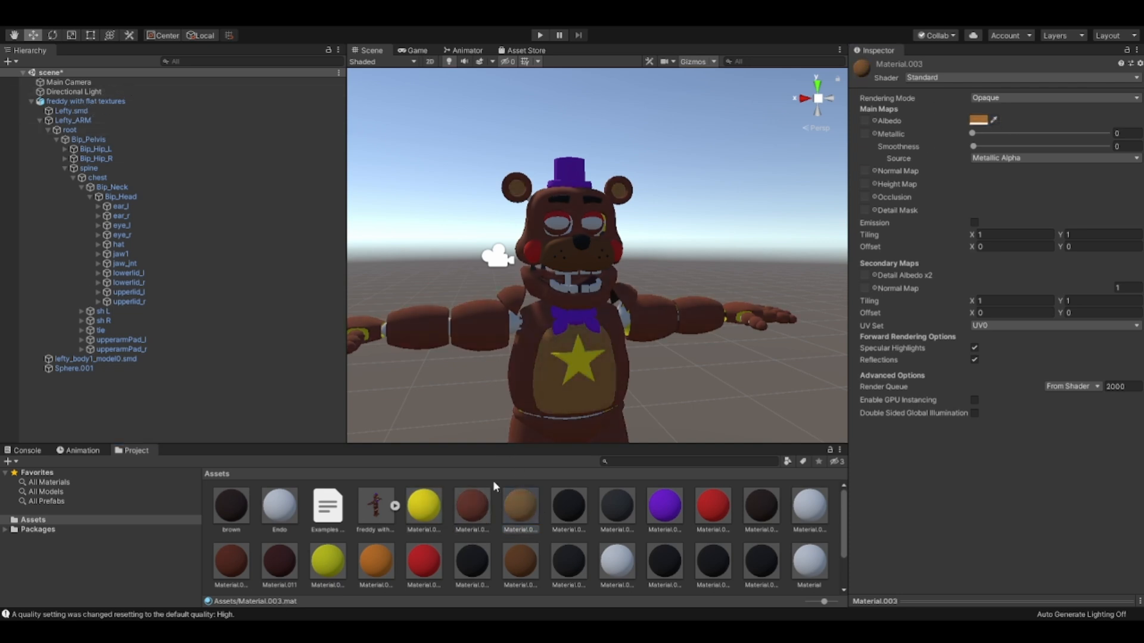
Step: Apply Material.003 to the model's muzzle
{"action": "left_click", "coordinate": [524, 508]}
{"action": "left_click_drag", "start_coordinate": [524, 508], "coordinate": [560, 254]}
{"action": "right_click_drag", "start_coordinate": [560, 253], "coordinate": [595, 251]}
Step: Set Material.006 to about 0.47 metallic and 0.63 smoothness, and recolour Material.007 pink
{"action": "left_click", "coordinate": [664, 506]}
{"action": "left_click_drag", "start_coordinate": [1049, 134], "coordinate": [1031, 135]}
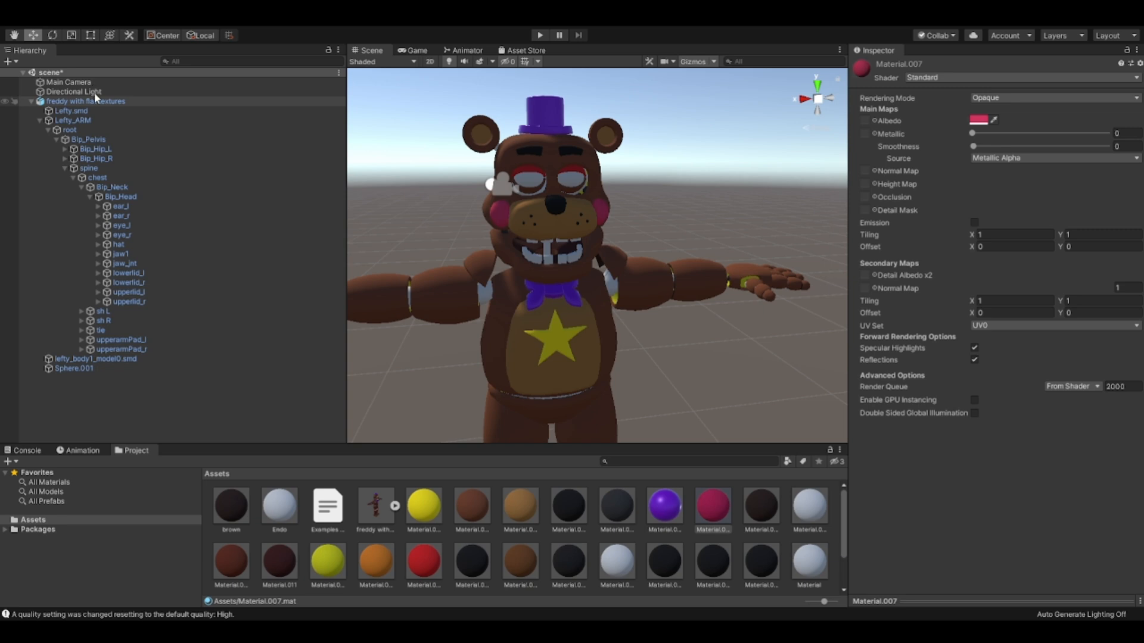
Step: Apply Material.007 to the model's eyelids and Material.002 to its lower body
{"action": "left_click_drag", "start_coordinate": [715, 507], "coordinate": [528, 177]}
{"action": "middle_click_drag", "start_coordinate": [588, 297], "coordinate": [591, 274]}
{"action": "left_click_drag", "start_coordinate": [474, 510], "coordinate": [551, 429]}
{"action": "middle_click_drag", "start_coordinate": [552, 343], "coordinate": [546, 298]}
{"action": "left_click_drag", "start_coordinate": [546, 299], "coordinate": [570, 280], "text": "alt"}
{"action": "middle_click_drag", "start_coordinate": [570, 281], "coordinate": [556, 302]}
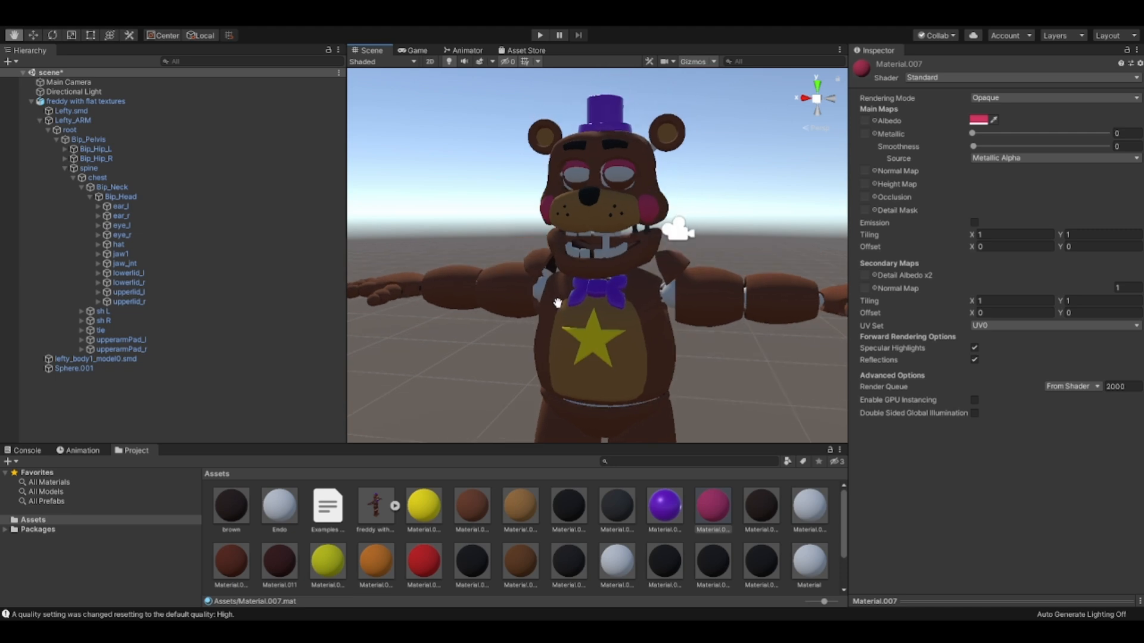
{"action": "left_click_drag", "start_coordinate": [556, 303], "coordinate": [592, 269], "text": "alt"}
{"action": "middle_click_drag", "start_coordinate": [592, 269], "coordinate": [609, 262]}
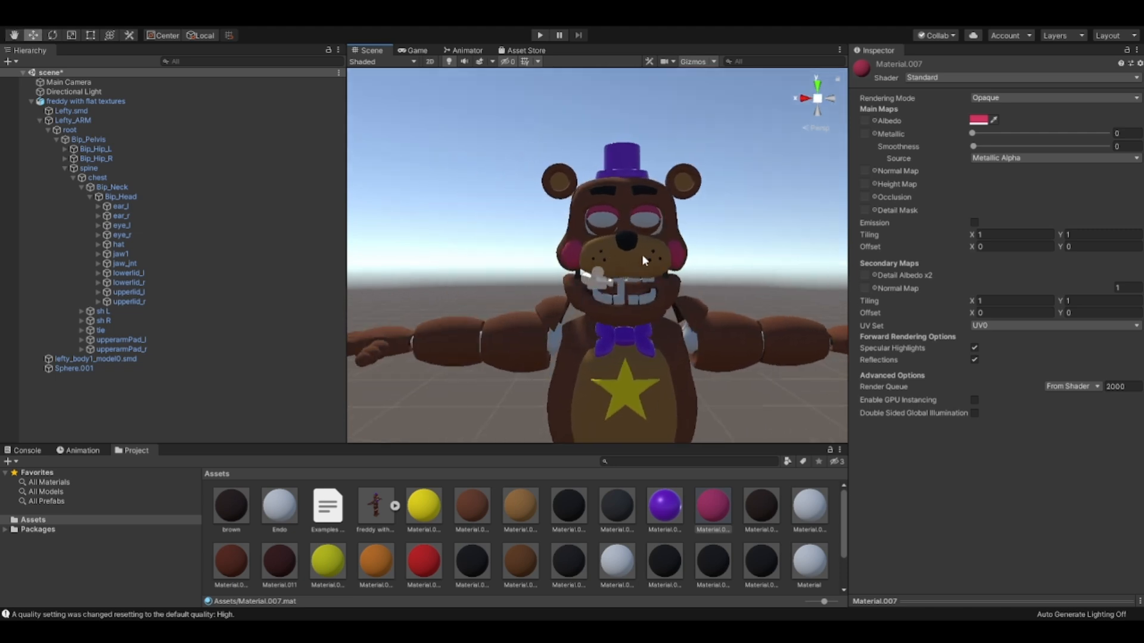
Step: Find the eye and teeth materials in the model's material list and make the light grey ones, including Material.009 and Material, white
{"action": "scroll", "coordinate": [642, 234], "scroll_direction": "up", "scroll_amount": 5}
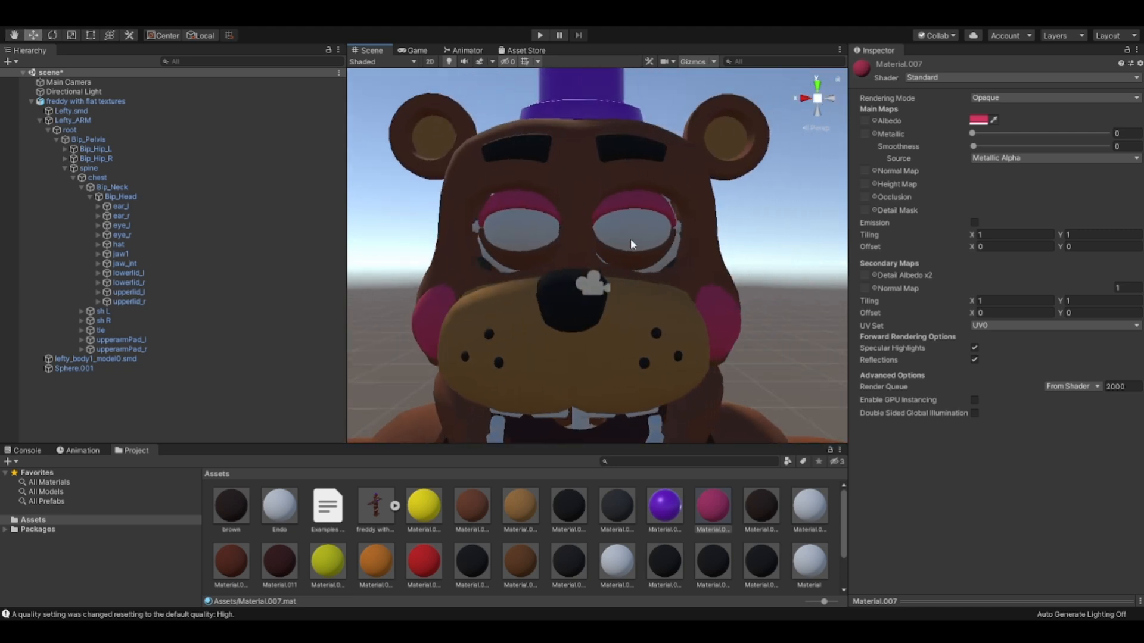
{"action": "left_click", "coordinate": [628, 230]}
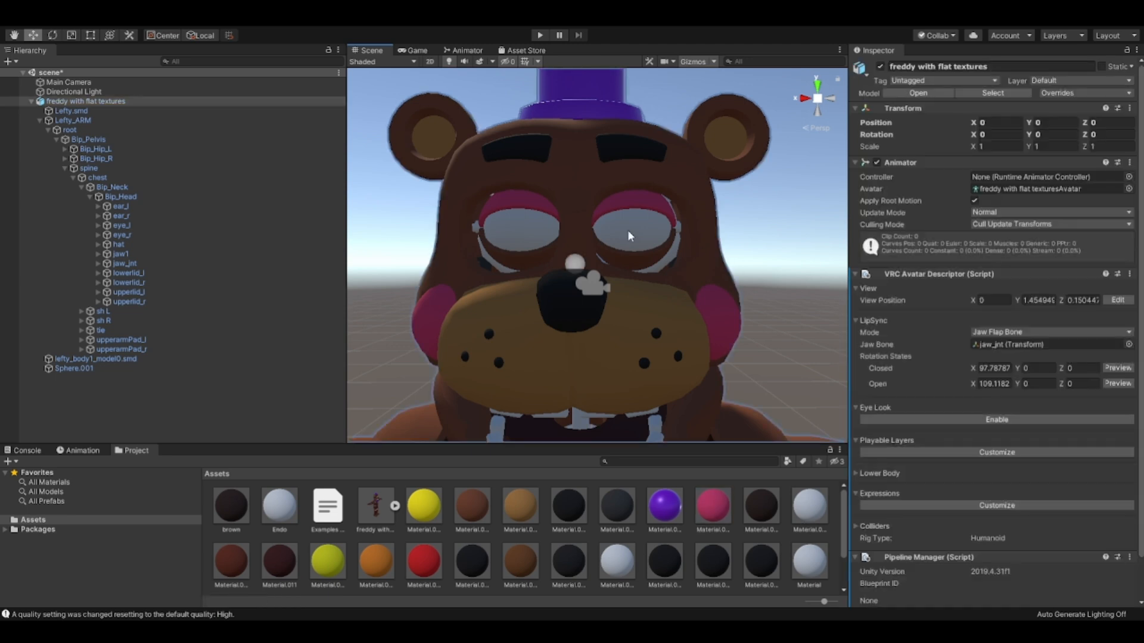
{"action": "scroll", "coordinate": [822, 516], "scroll_direction": "down", "scroll_amount": 2}
{"action": "left_click", "coordinate": [618, 509]}
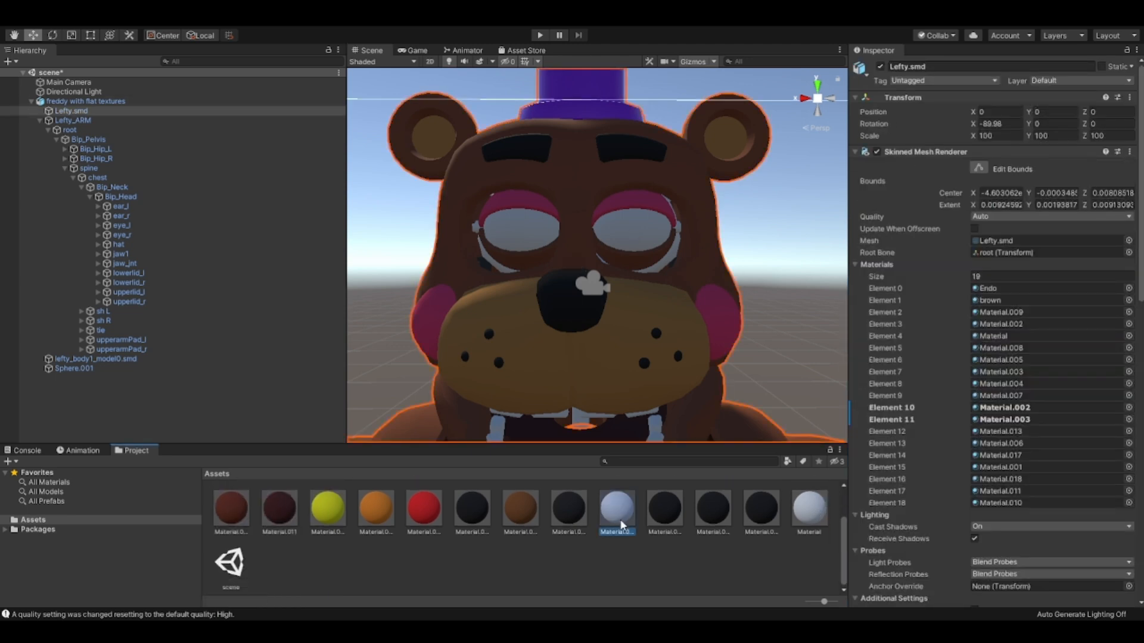
{"action": "left_click", "coordinate": [824, 518]}
{"action": "scroll", "coordinate": [822, 515], "scroll_direction": "up", "scroll_amount": 2}
{"action": "left_click", "coordinate": [815, 510]}
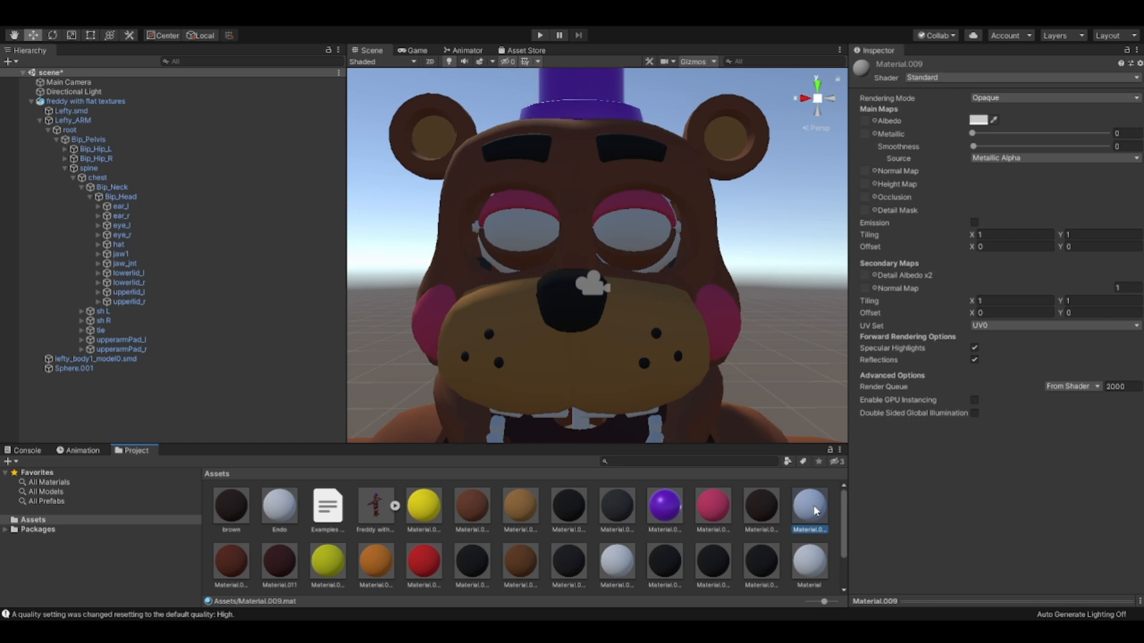
{"action": "left_click", "coordinate": [649, 233]}
{"action": "scroll", "coordinate": [874, 297], "scroll_direction": "down", "scroll_amount": 5}
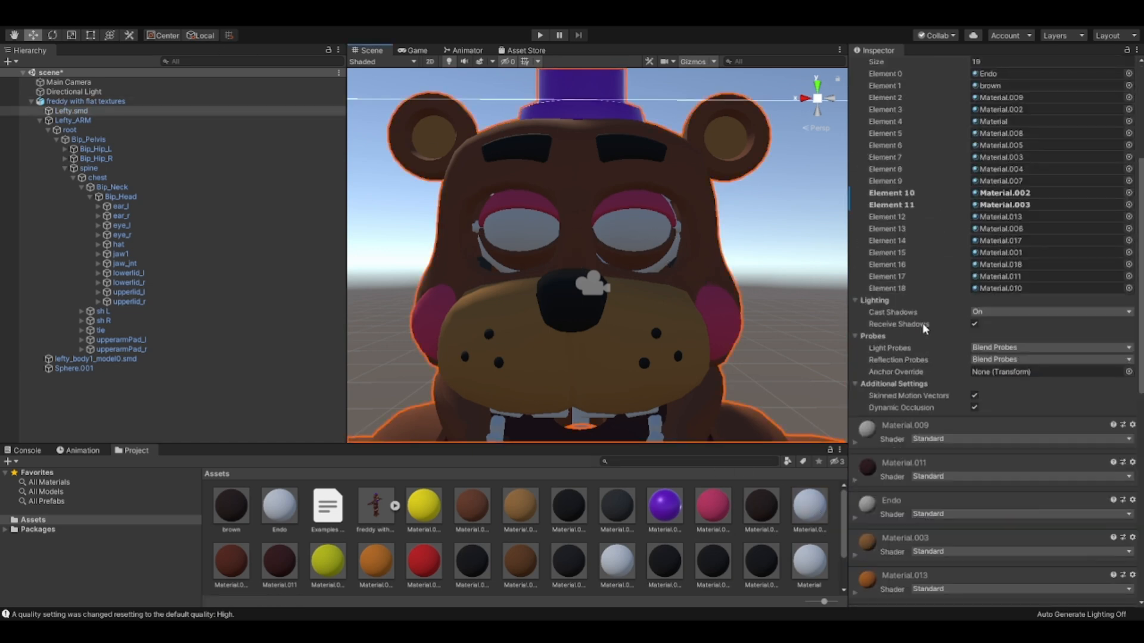
{"action": "scroll", "coordinate": [654, 310], "scroll_direction": "down", "scroll_amount": 4}
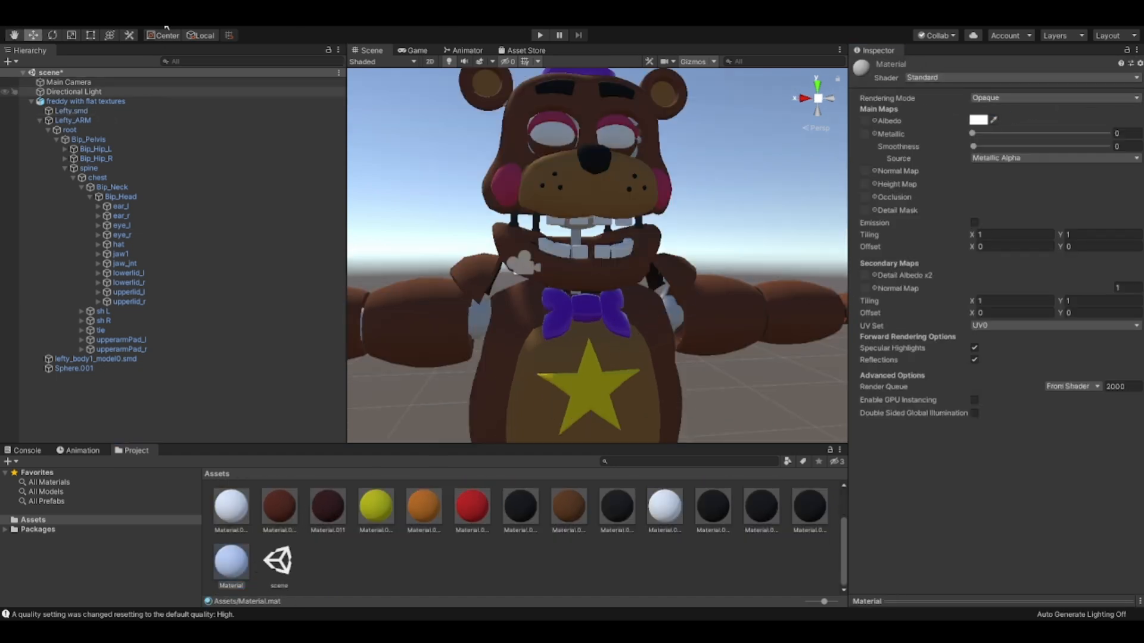
Step: Assign the eyes texture as the albedo map of the material named Material
{"action": "scroll", "coordinate": [363, 529], "scroll_direction": "up", "scroll_amount": 1}
{"action": "scroll", "coordinate": [363, 529], "scroll_direction": "up", "scroll_amount": 1}
{"action": "left_click_drag", "start_coordinate": [369, 506], "coordinate": [864, 121]}
{"action": "scroll", "coordinate": [750, 172], "scroll_direction": "down", "scroll_amount": 5}
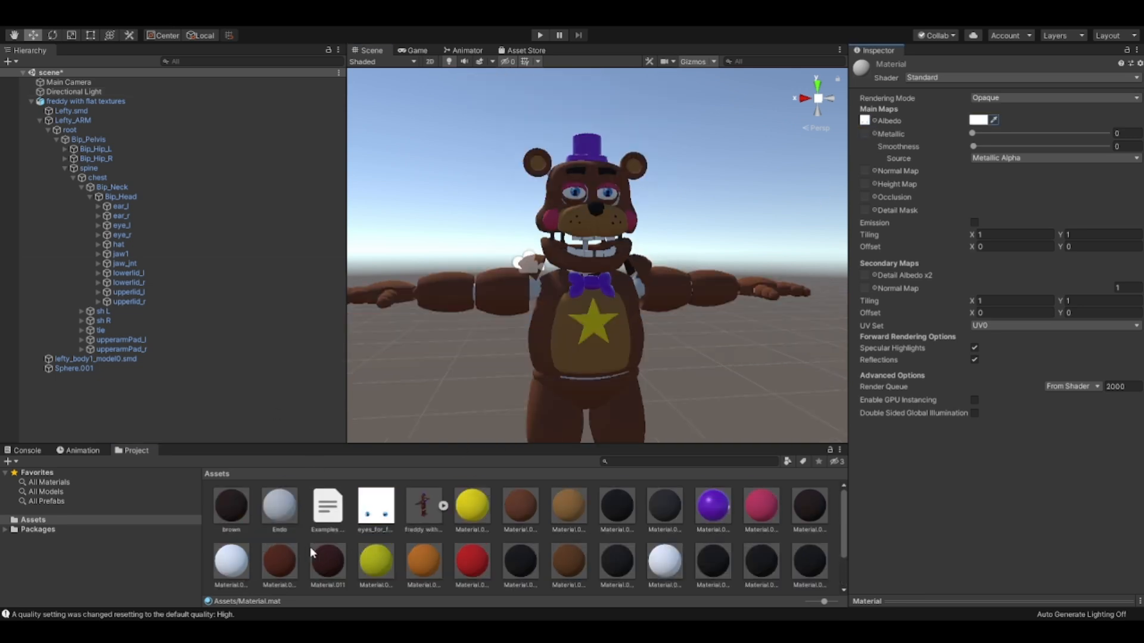
Step: Assign the yellow texture to the star's material and the pink pink texture to Material.007, with Material.007's albedo colour white
{"action": "scroll", "coordinate": [311, 548], "scroll_direction": "down", "scroll_amount": 2}
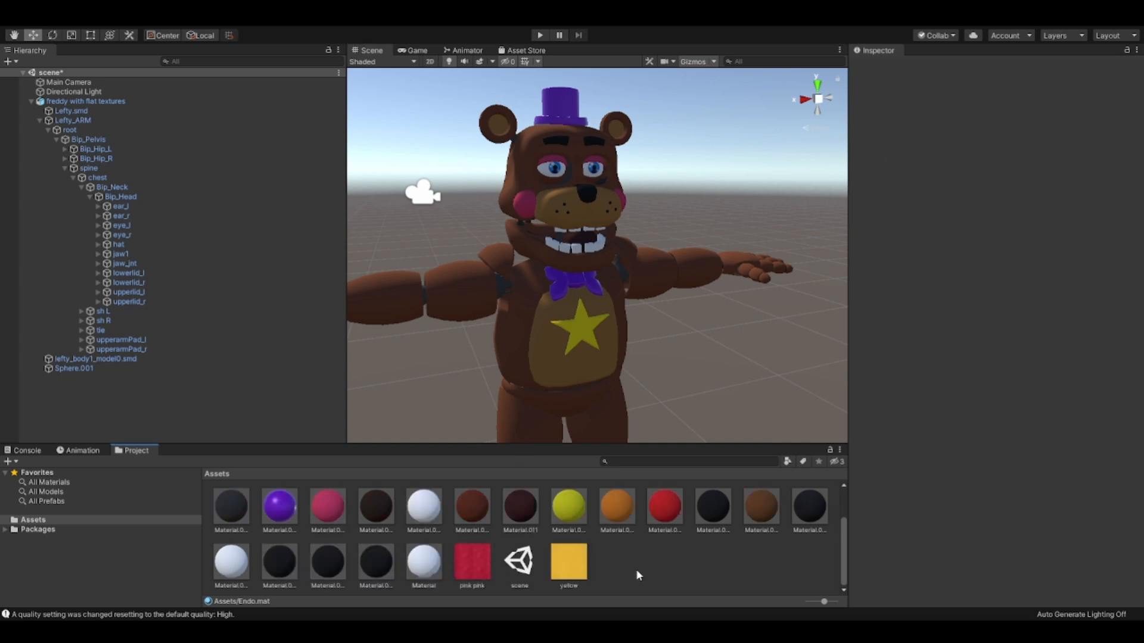
{"action": "left_click", "coordinate": [620, 516]}
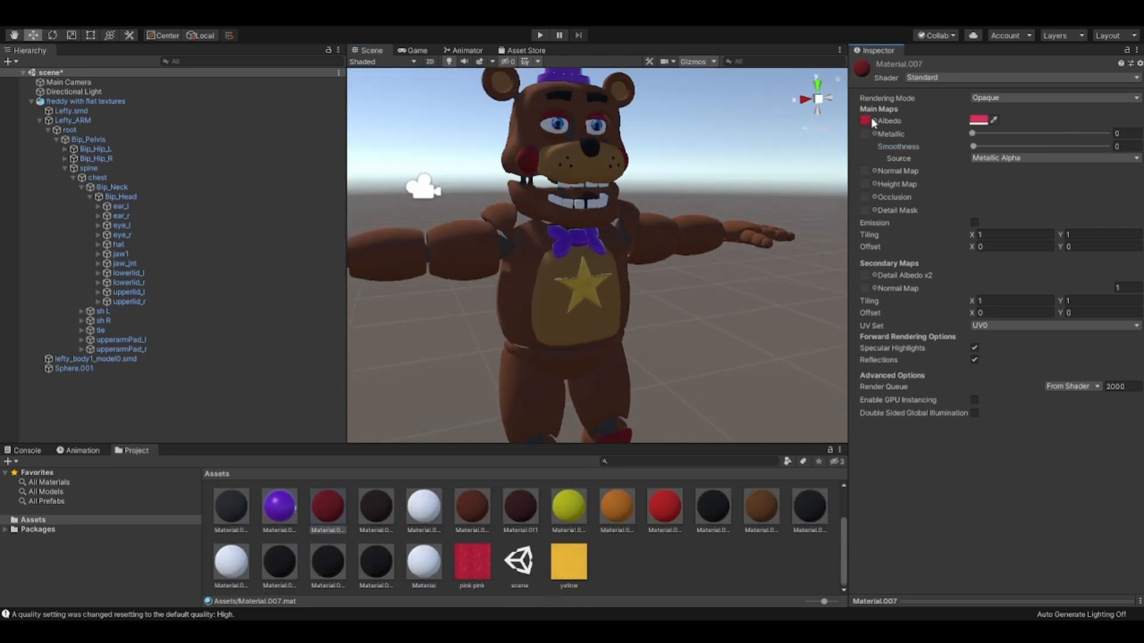
{"action": "scroll", "coordinate": [562, 219], "scroll_direction": "up", "scroll_amount": 4}
{"action": "right_click_drag", "start_coordinate": [562, 219], "coordinate": [623, 234]}
{"action": "middle_click_drag", "start_coordinate": [623, 235], "coordinate": [477, 235]}
{"action": "scroll", "coordinate": [593, 534], "scroll_direction": "up", "scroll_amount": 3}
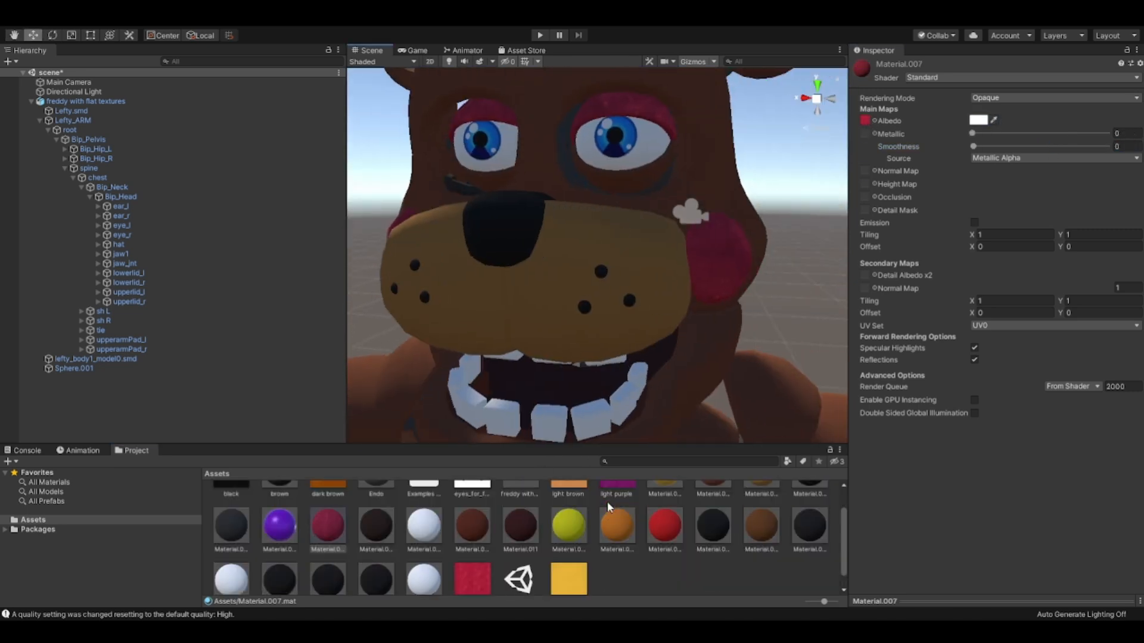
Step: Assign the dark brown texture to Material.002 with a white albedo colour, and the light brown texture to Material.003
{"action": "left_click", "coordinate": [713, 505]}
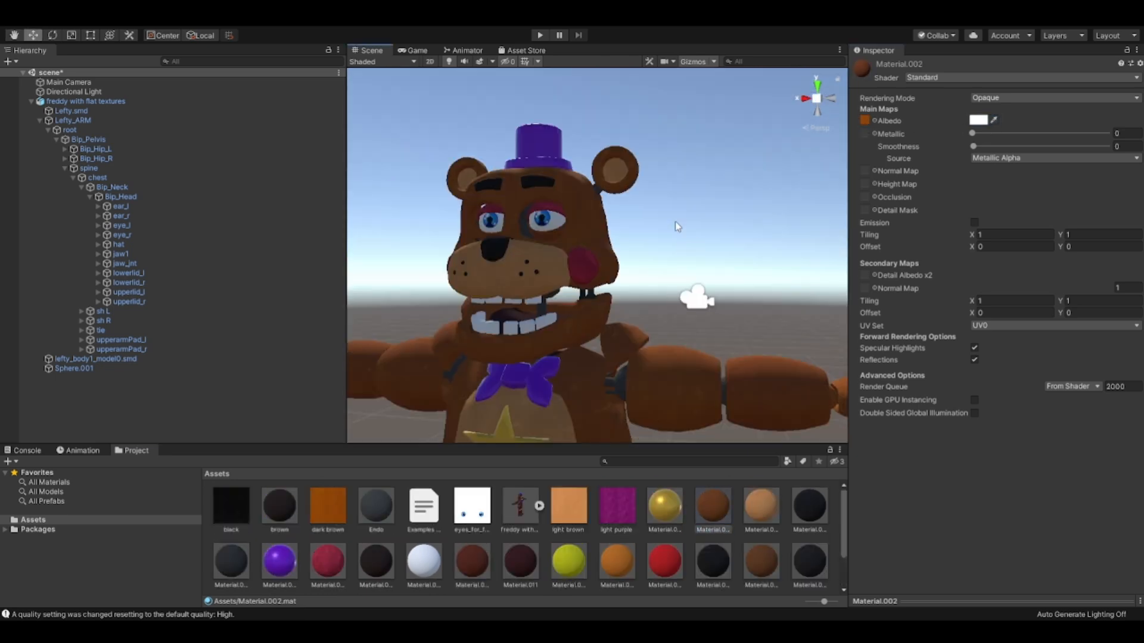
Step: Assign the light purple texture as the albedo map of Material.006 and make its albedo colour white
{"action": "scroll", "coordinate": [527, 524], "scroll_direction": "down", "scroll_amount": 1}
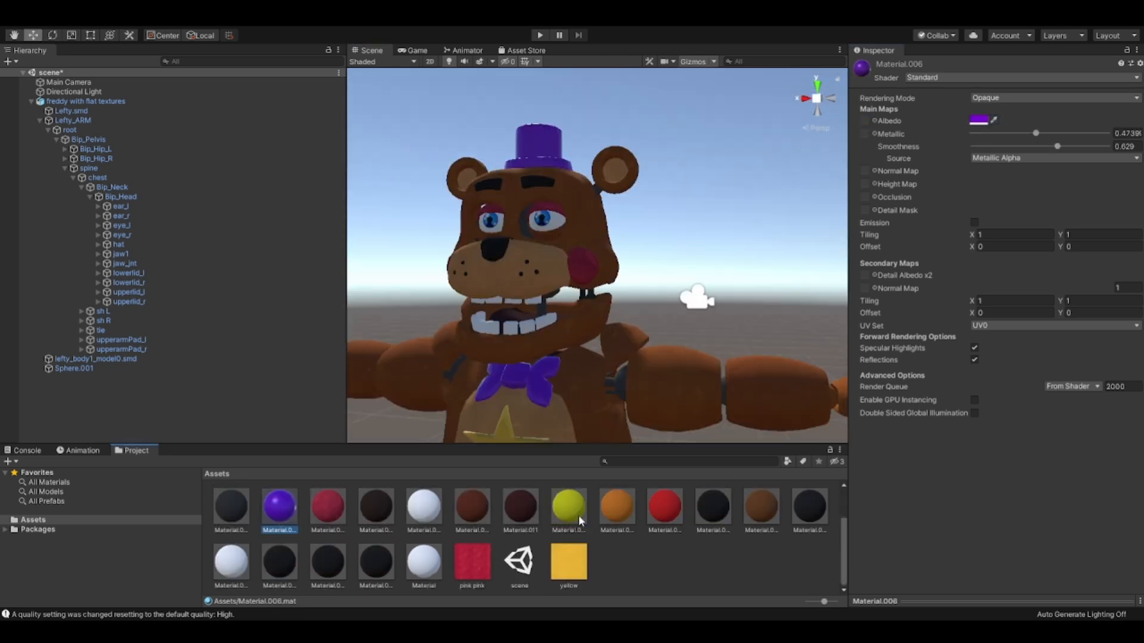
{"action": "scroll", "coordinate": [527, 524], "scroll_direction": "up", "scroll_amount": 1}
{"action": "left_click_drag", "start_coordinate": [617, 506], "coordinate": [865, 120]}
{"action": "right_click_drag", "start_coordinate": [596, 250], "coordinate": [654, 320]}
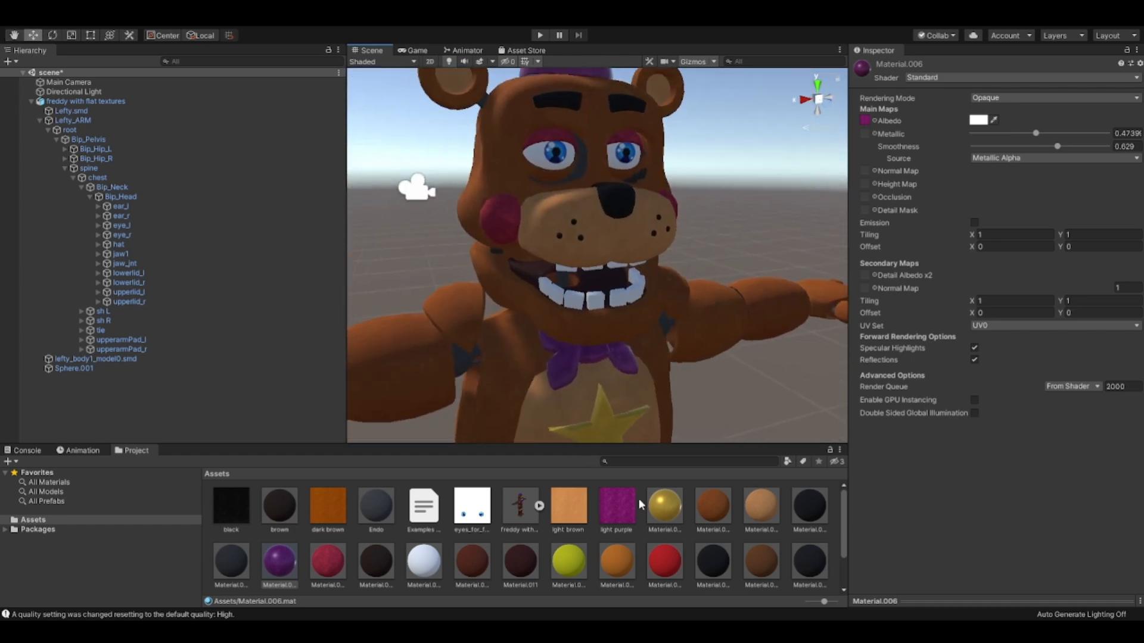